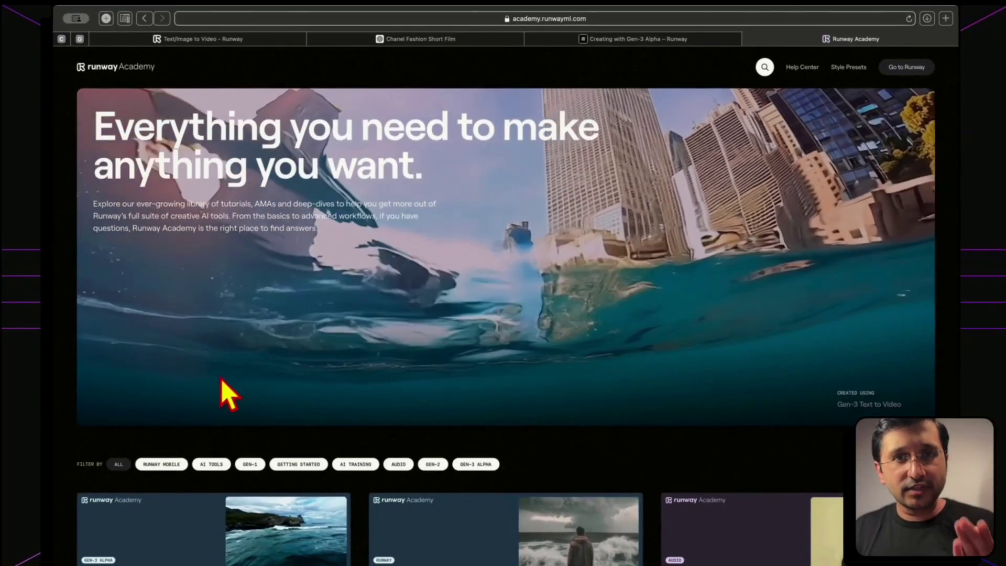
# Scroll through the Runway Academy Gen-3 Alpha getting-started tips.
pyautogui.scroll(-3, 215, 398)
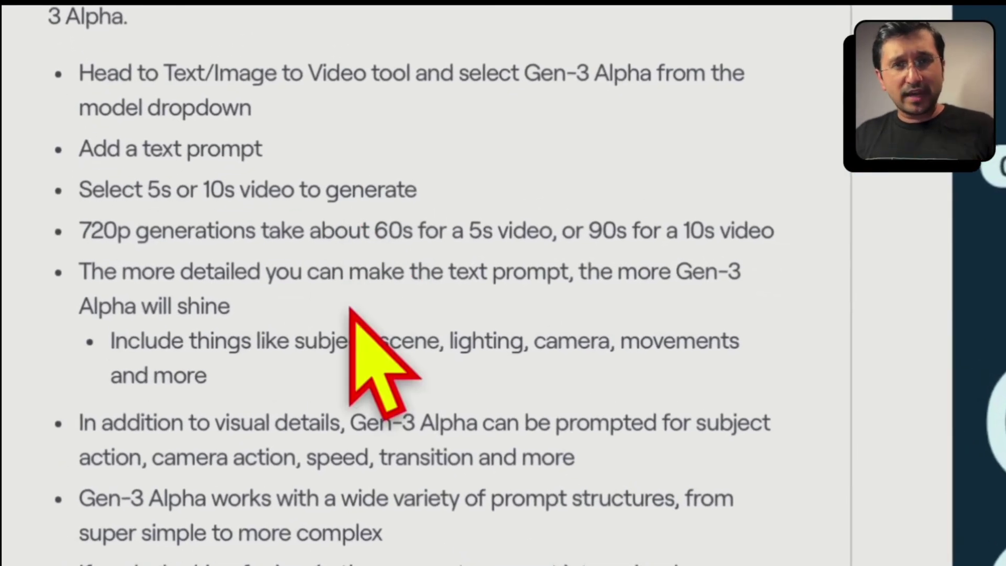
pyautogui.scroll(-1, 350, 309)
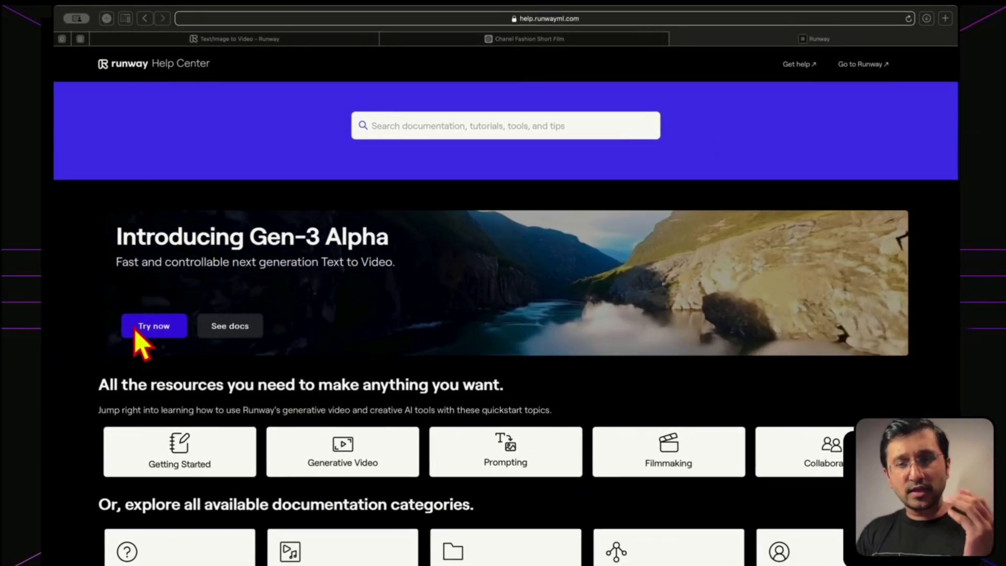
# Focus the Help Center window and reach the Gen-3 Alpha docs page listing its three articles.
pyautogui.click(136, 328)
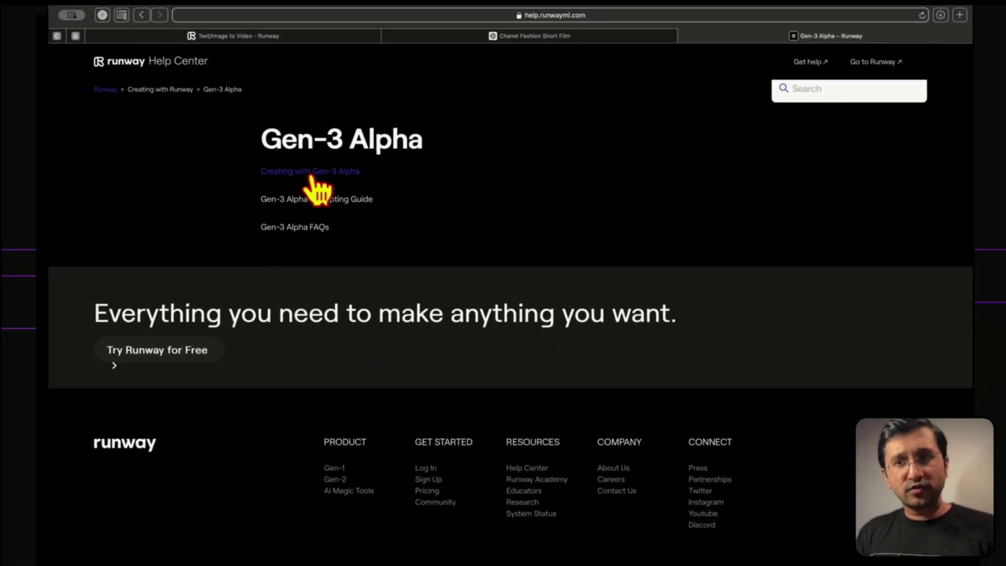
# Open Creating with Gen-3 Alpha and scroll to its specs: 10 credits/second, 720p, 1280x768, 24fps.
pyautogui.click(320, 178)
pyautogui.scroll(-3, 296, 315)
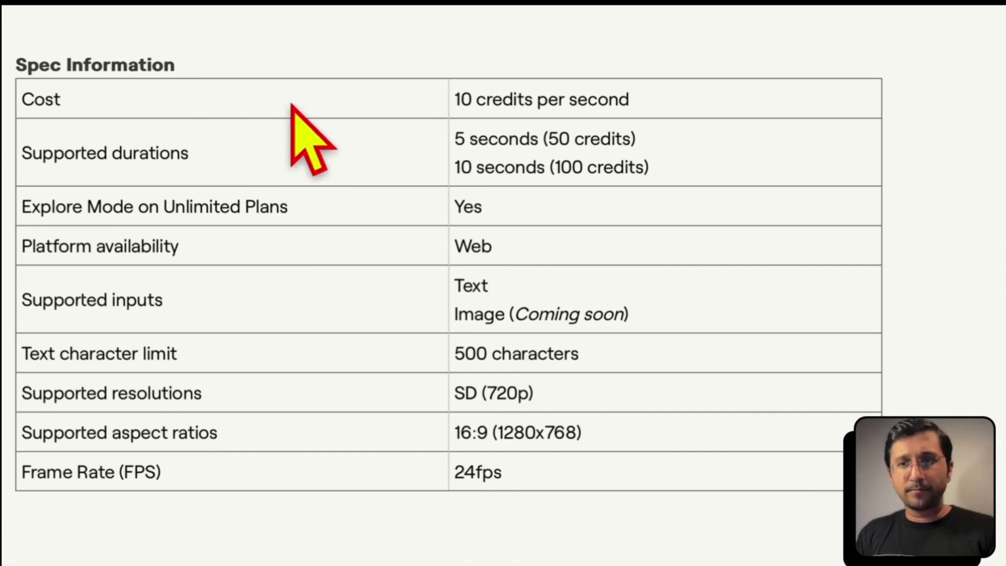
pyautogui.scroll(-2, 292, 105)
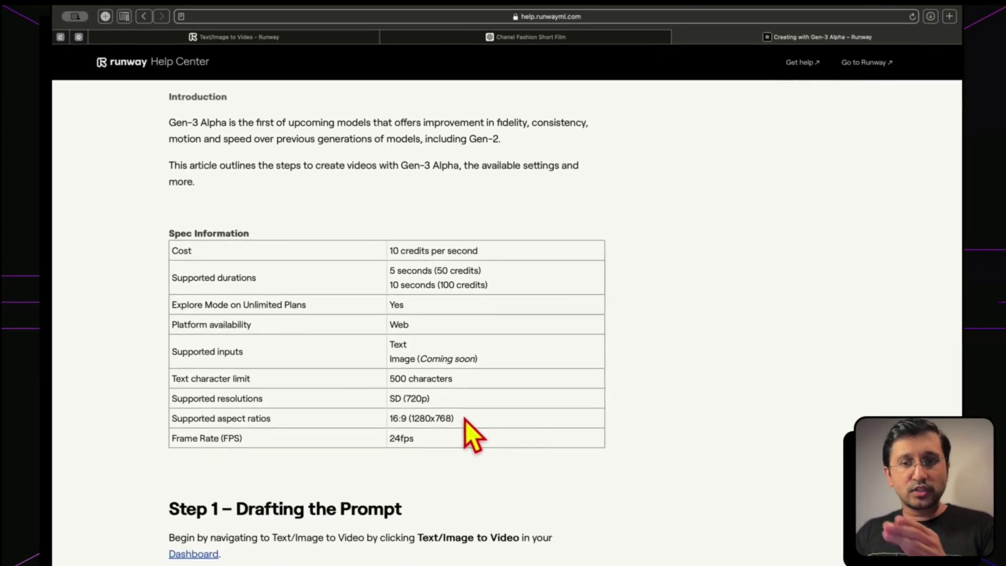
pyautogui.scroll(-5, 626, 487)
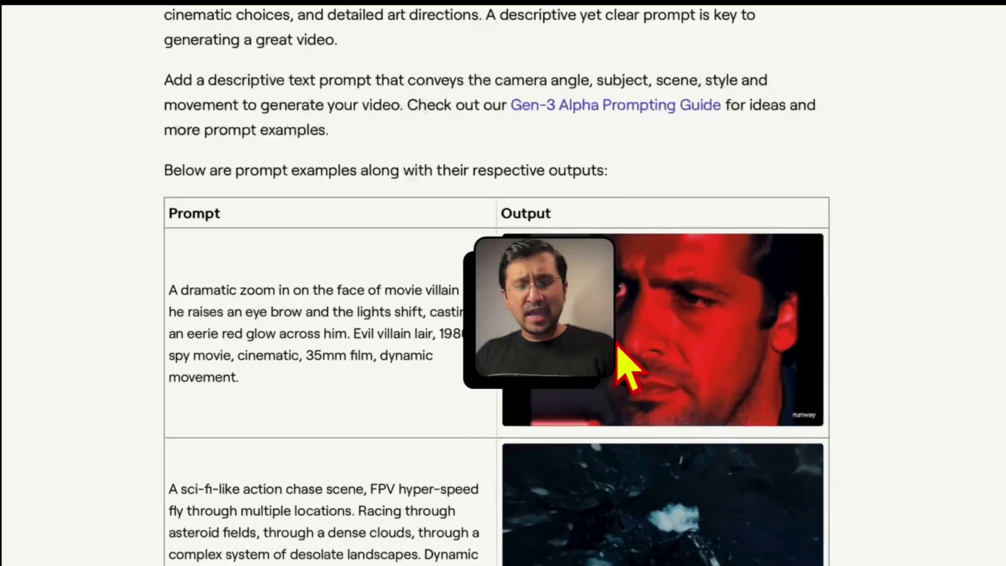
pyautogui.scroll(-3, 623, 351)
pyautogui.scroll(3, 623, 351)
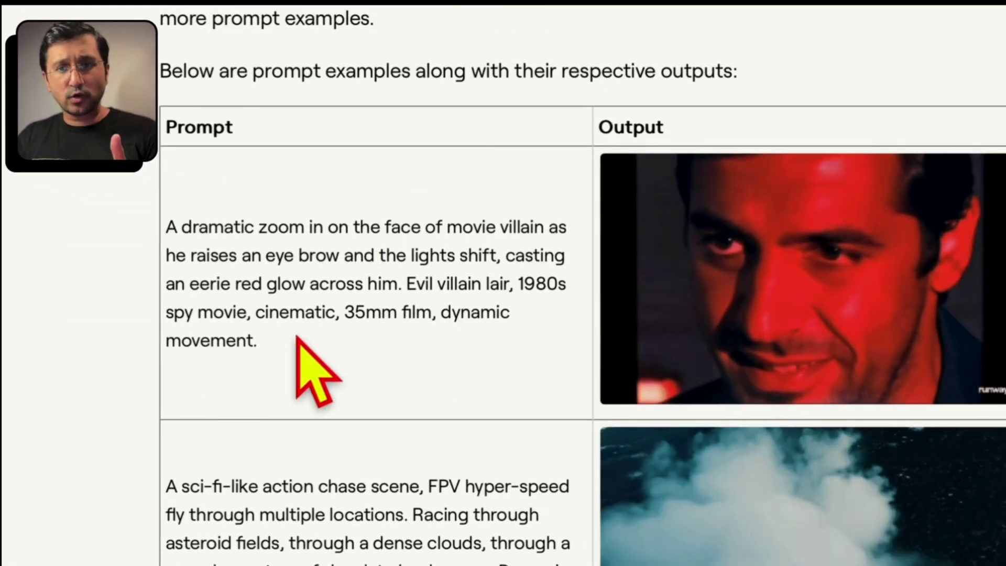
pyautogui.scroll(-3, 296, 335)
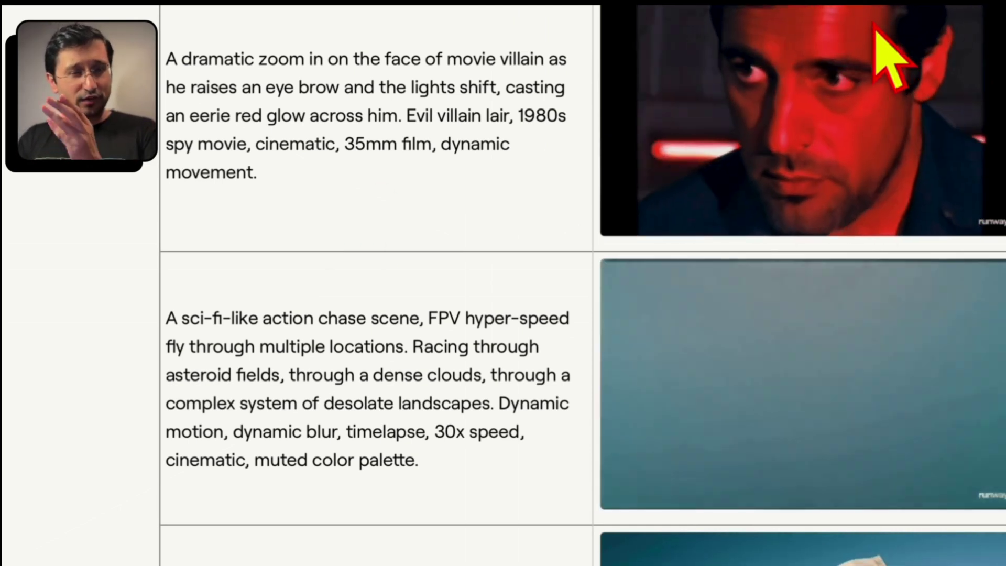
pyautogui.scroll(-4, 874, 28)
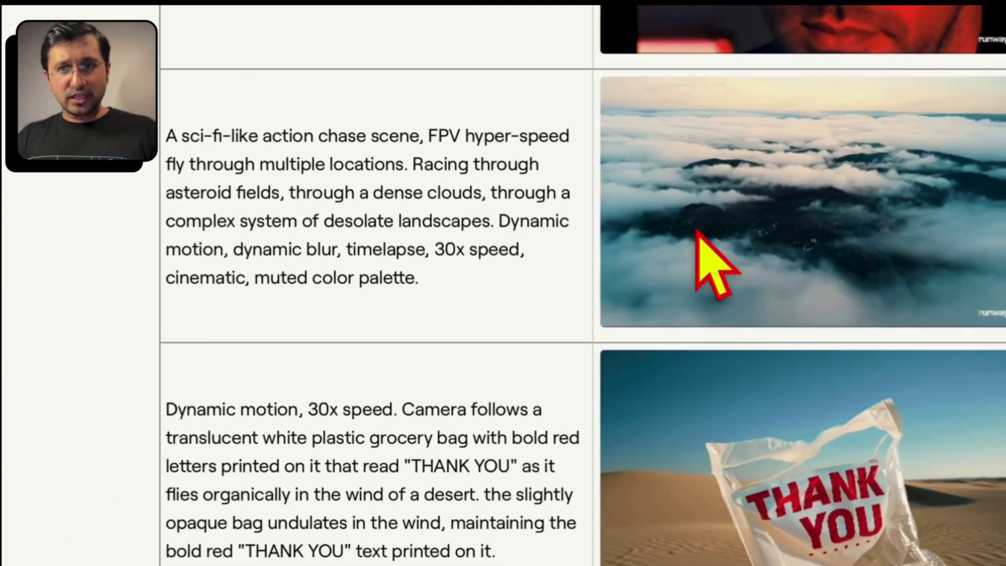
pyautogui.scroll(-1, 697, 230)
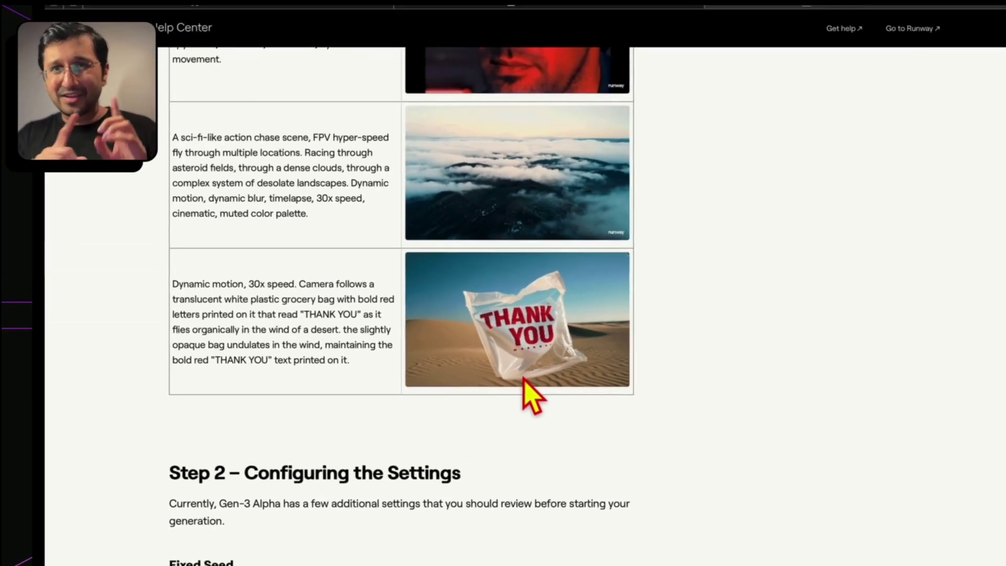
pyautogui.scroll(-5, 500, 392)
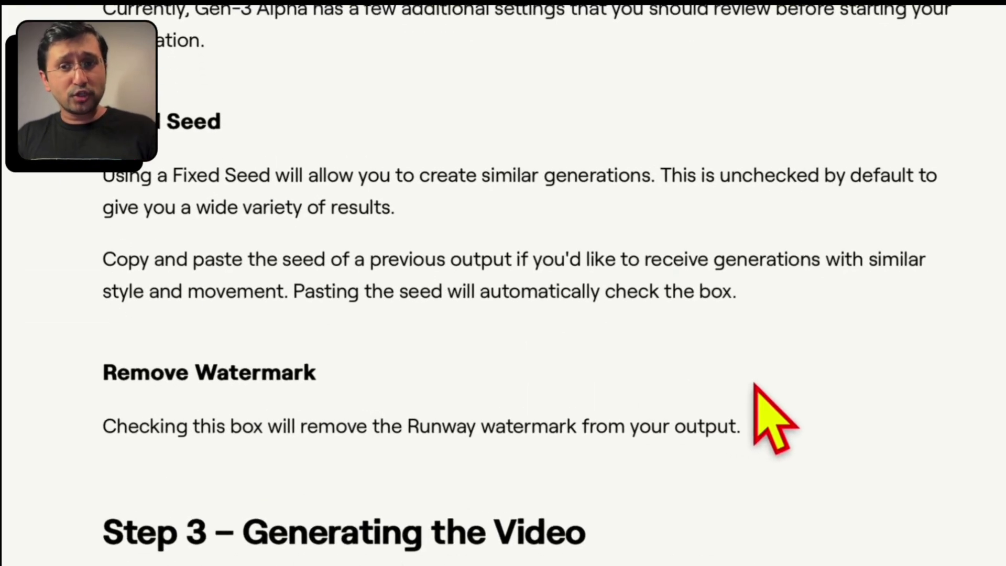
pyautogui.scroll(-5, 757, 398)
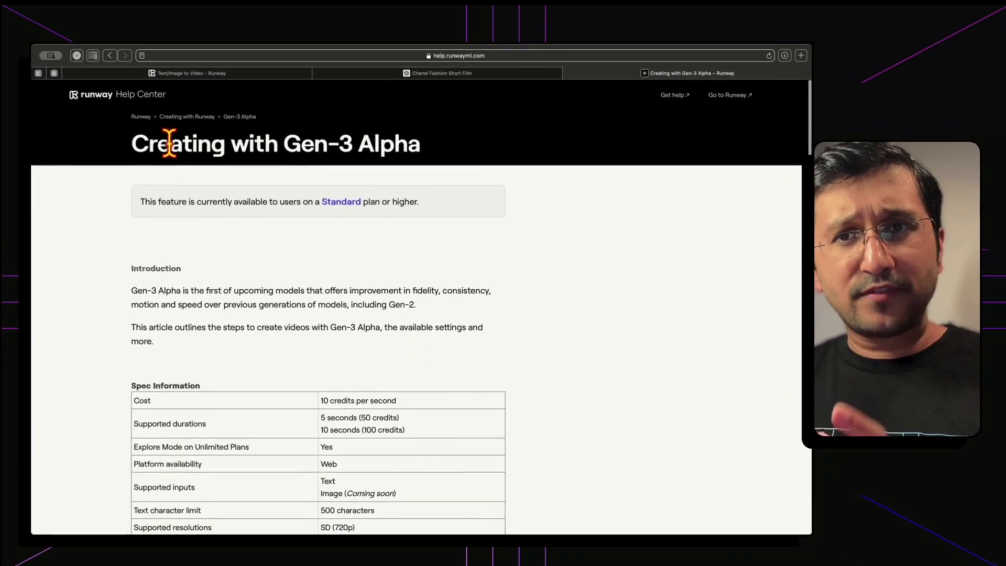
# Open the Gen-3 Alpha Prompting Guide from the Creating with Runway index.
pyautogui.click(187, 137)
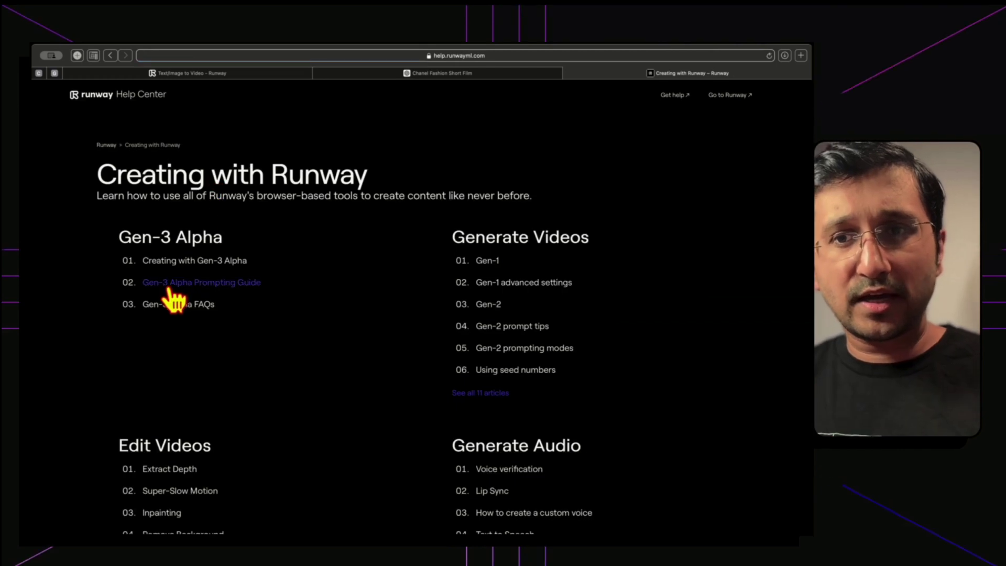
pyautogui.click(173, 285)
pyautogui.scroll(-2, 175, 297)
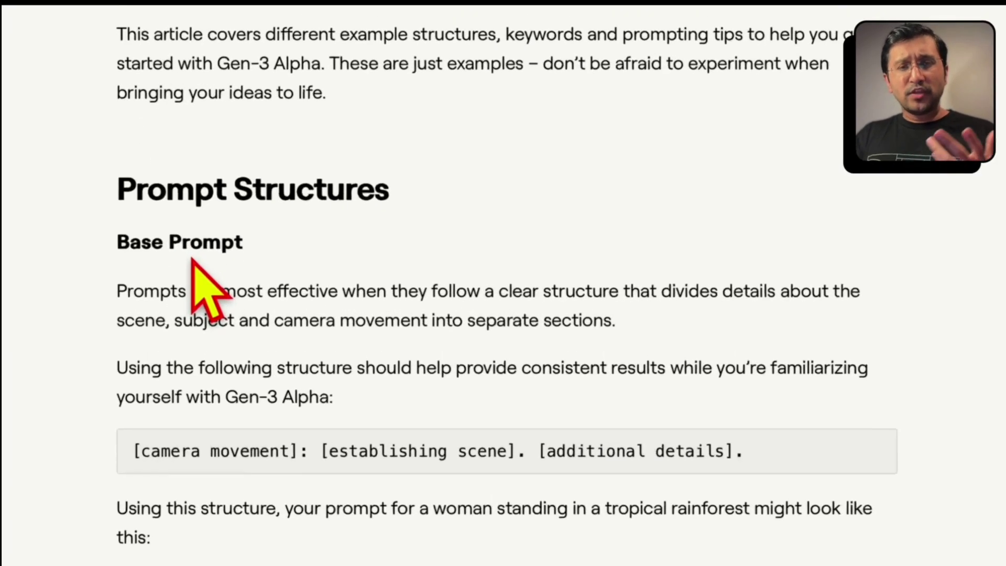
pyautogui.scroll(2, 207, 256)
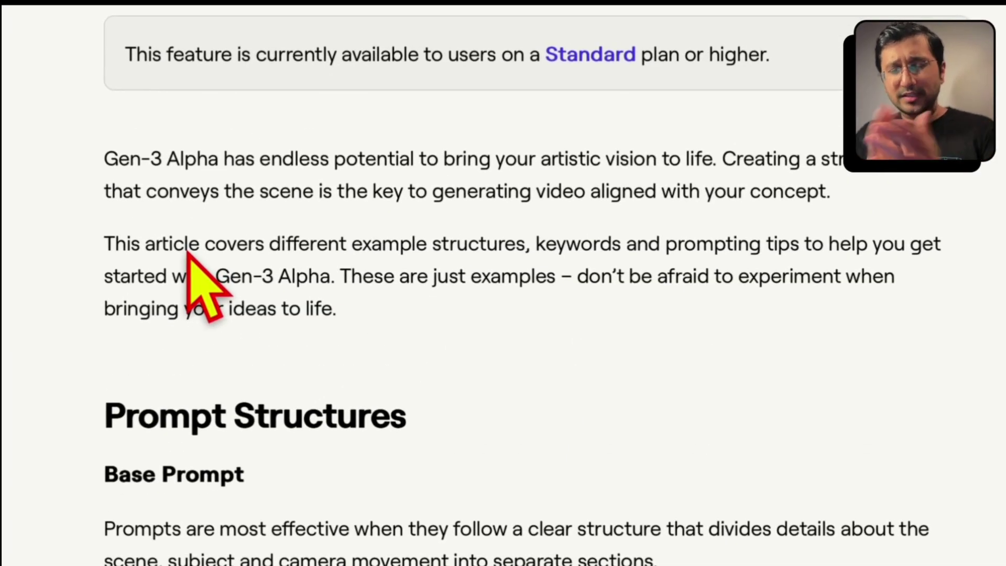
pyautogui.scroll(-5, 187, 251)
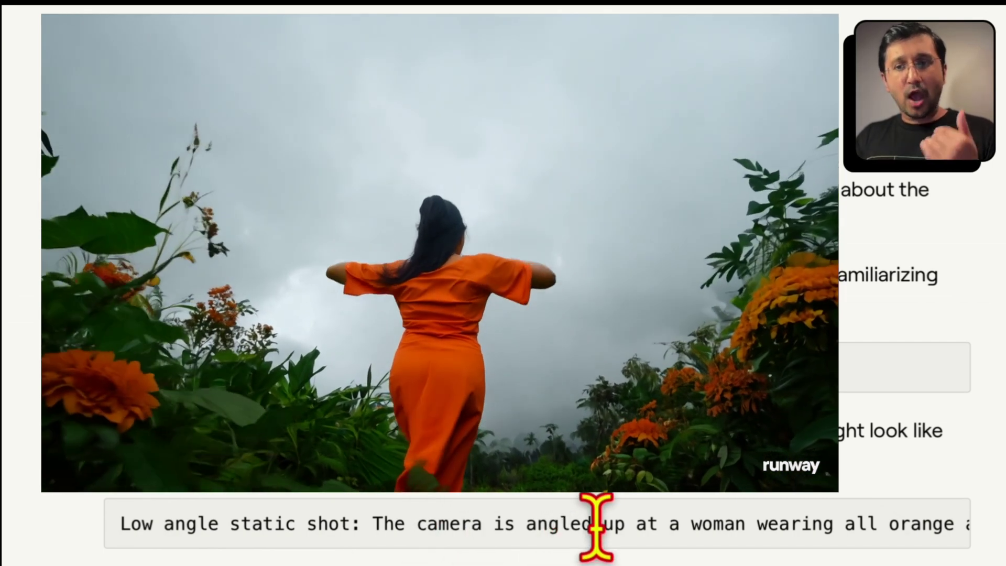
# Read the full rainforest example prompt by scrolling its code block sideways.
pyautogui.hscroll(10, 796, 521)
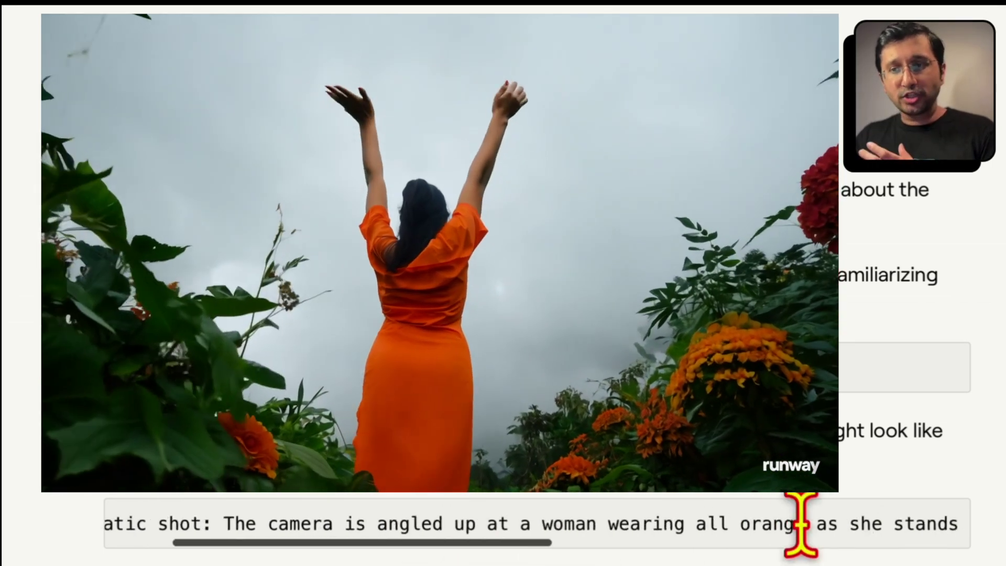
pyautogui.hscroll(10, 767, 521)
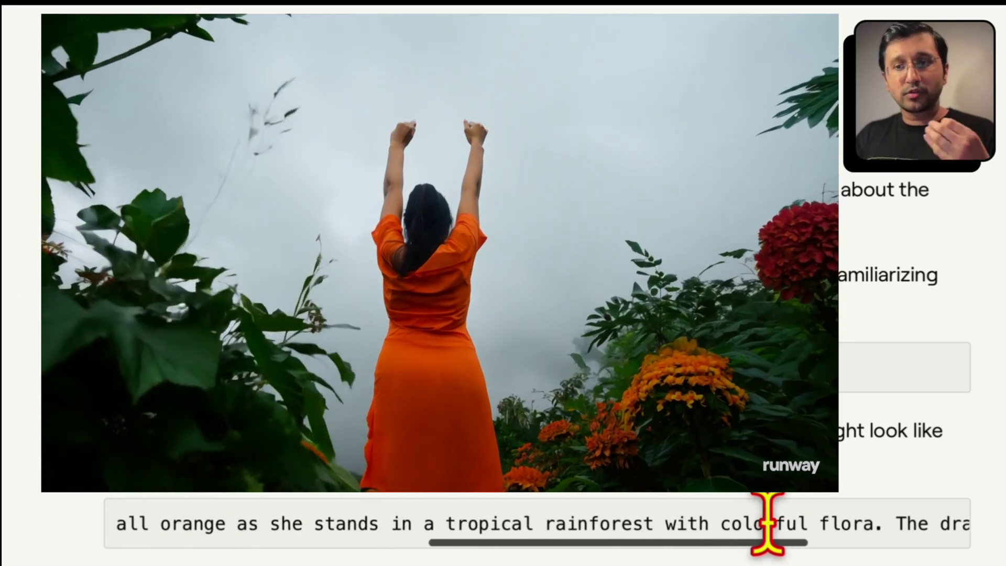
pyautogui.hscroll(5, 768, 521)
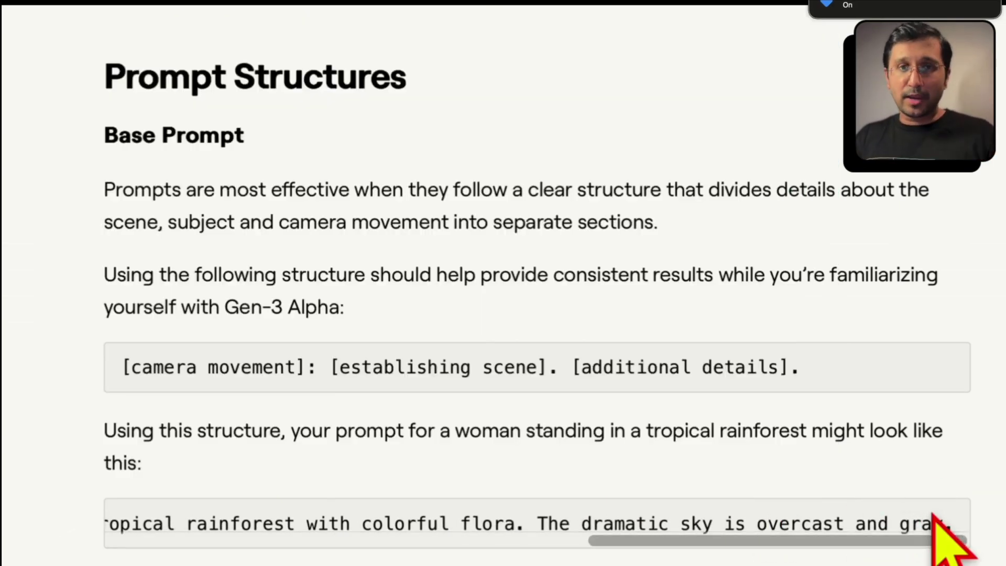
pyautogui.scroll(-3, 934, 516)
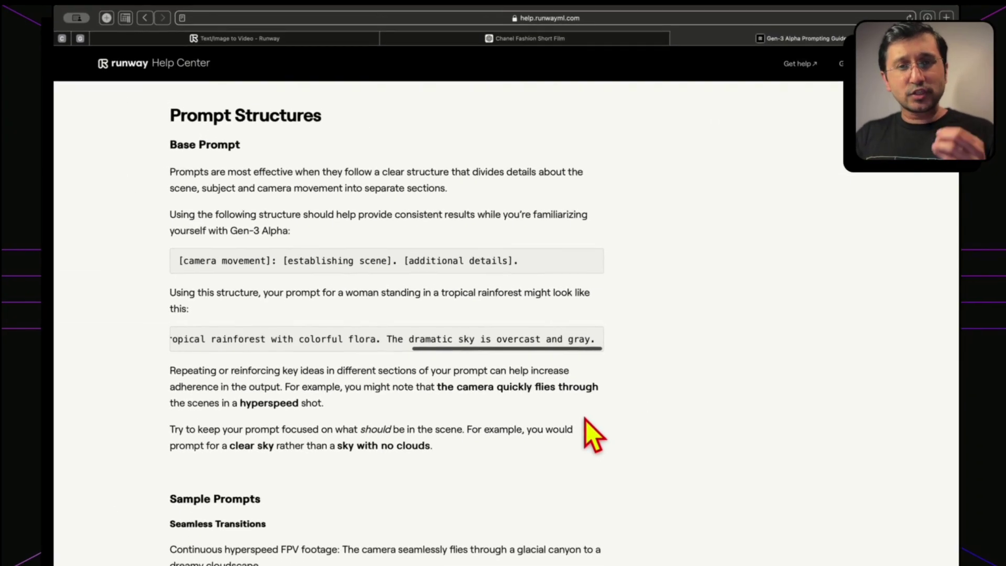
# Scroll past the camera and shot keyword examples down to the Lighting Styles table.
pyautogui.scroll(-5, 934, 516)
pyautogui.scroll(-3, 585, 419)
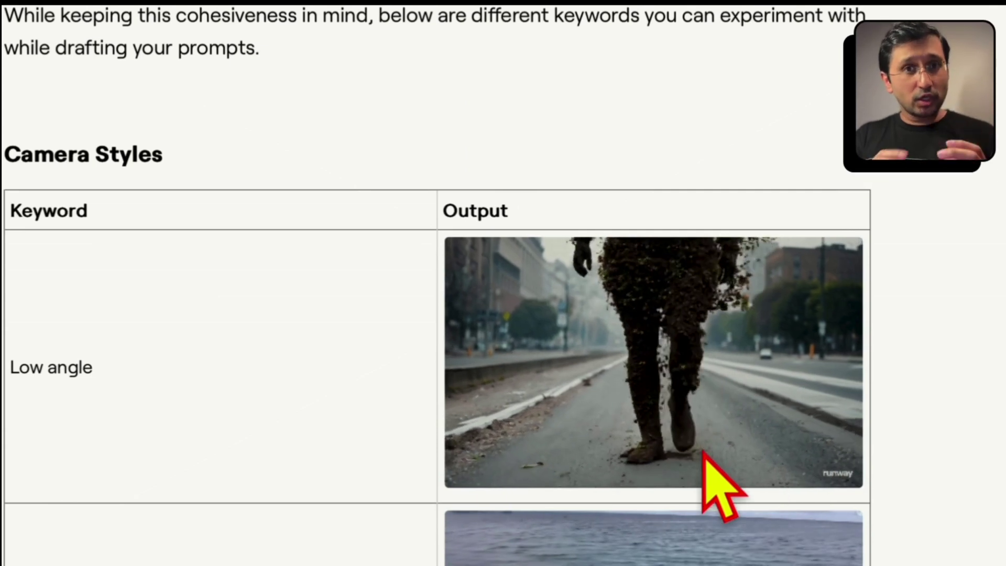
pyautogui.scroll(-8, 703, 452)
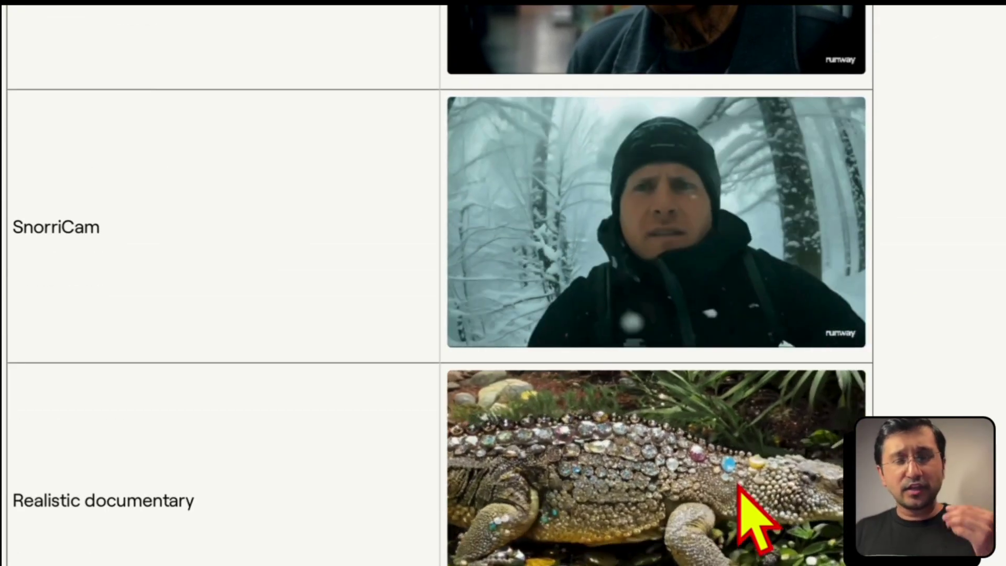
pyautogui.scroll(-3, 755, 519)
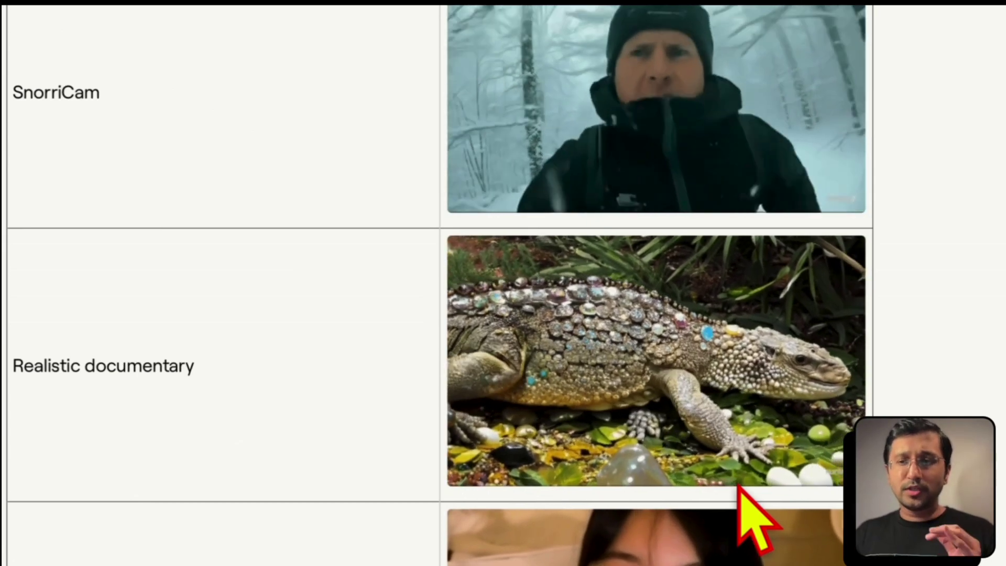
pyautogui.scroll(-5, 739, 486)
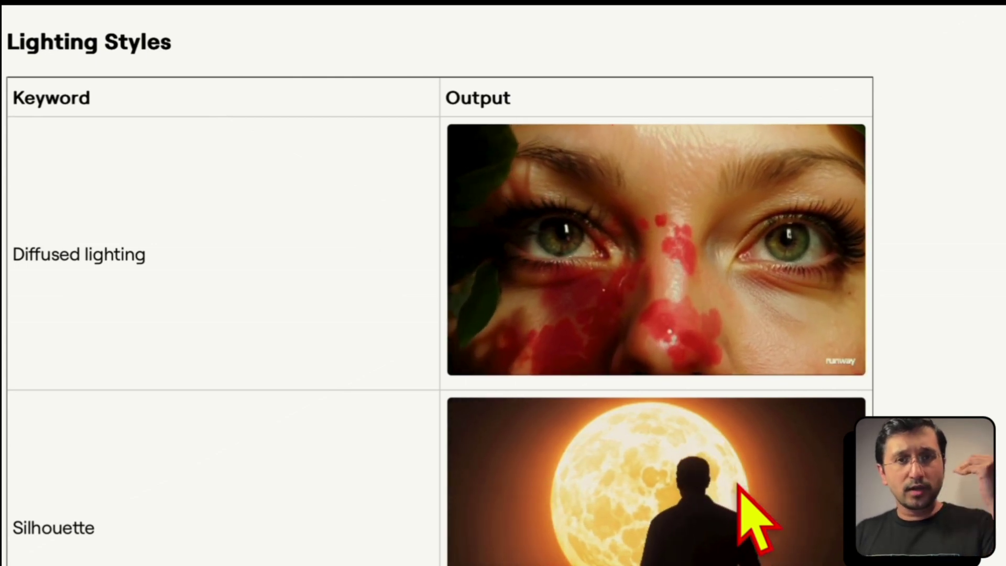
# Scroll past the Lighting Styles and Glitchcore examples to the Text Styles table.
pyautogui.scroll(-15, 739, 485)
pyautogui.scroll(-15, 739, 484)
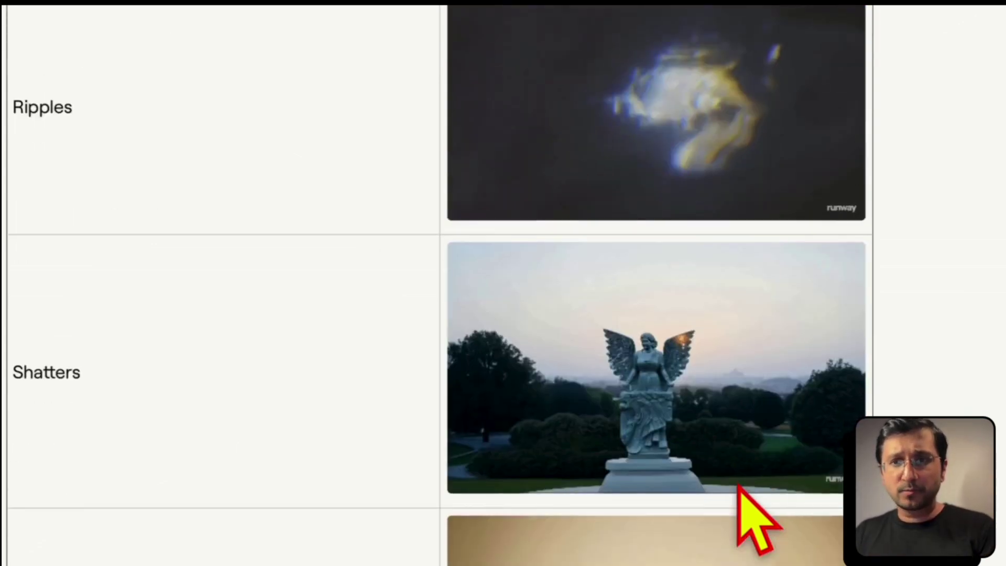
pyautogui.scroll(-12, 739, 485)
pyautogui.scroll(8, 738, 485)
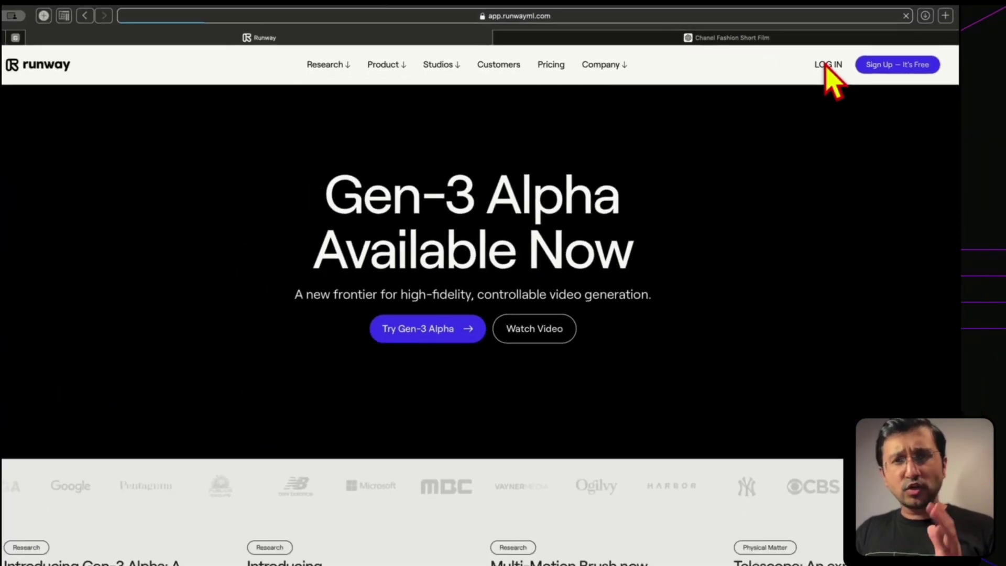
# Log in from runwayml.com to reach the Runway Home dashboard.
pyautogui.click(621, 77)
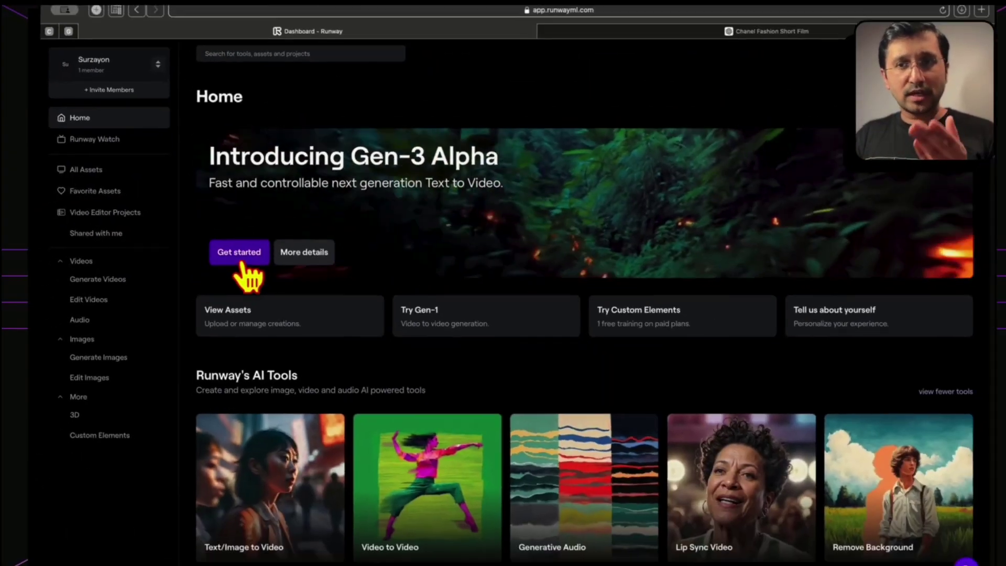
# Start a Gen-3 Alpha text-to-video generation from the Introducing Gen-3 Alpha banner.
pyautogui.click(104, 419)
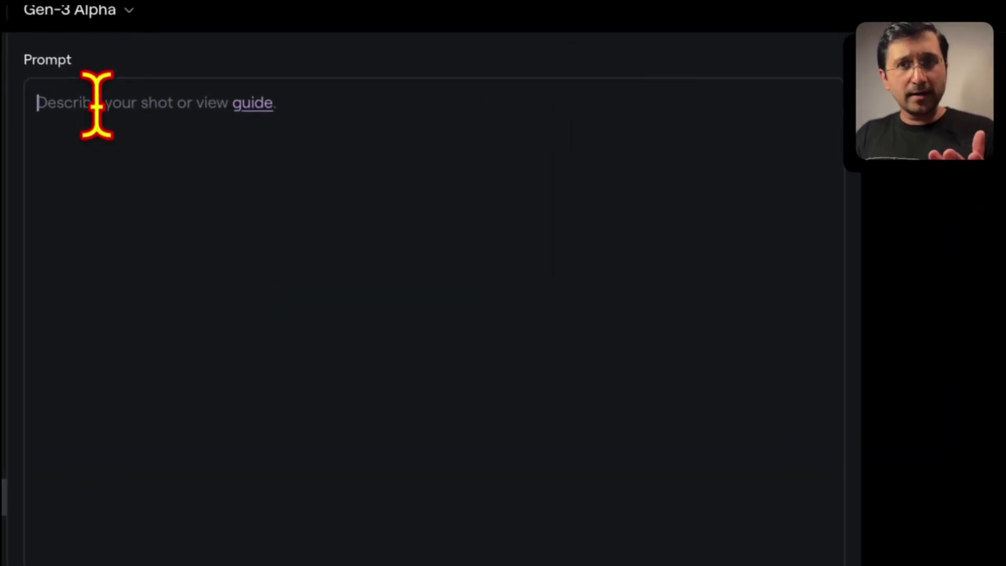
pyautogui.click(89, 12)
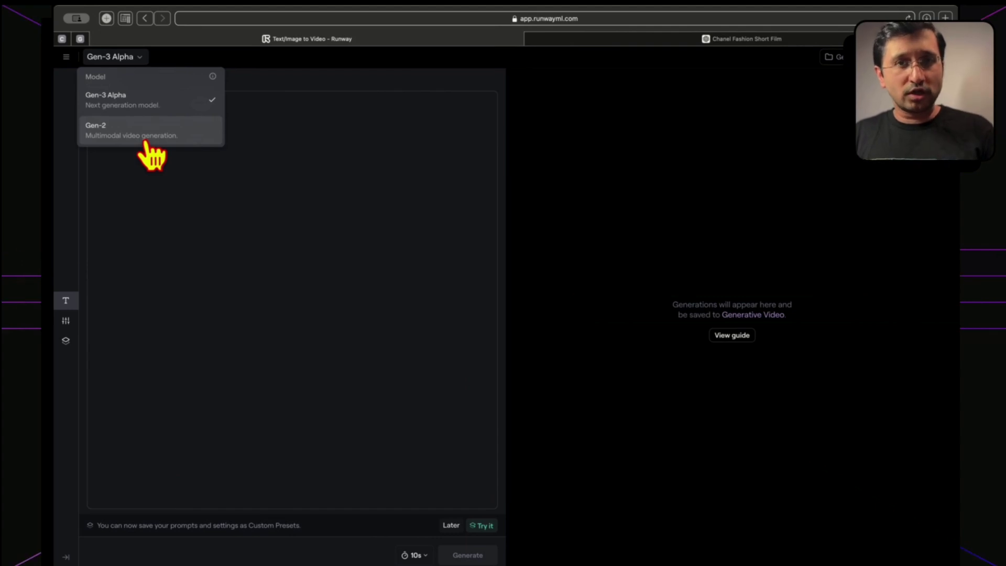
pyautogui.click(146, 140)
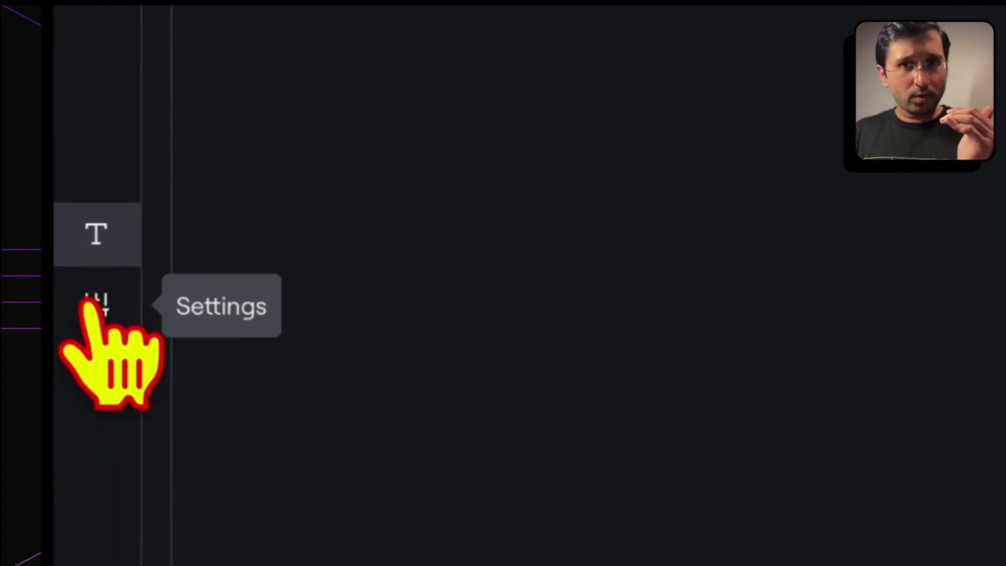
pyautogui.click(97, 375)
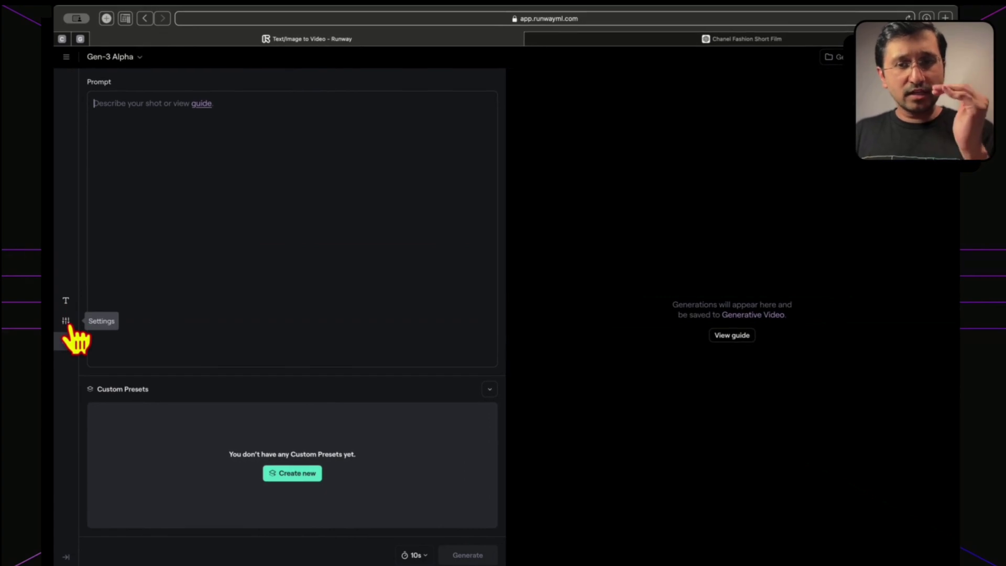
pyautogui.click(67, 302)
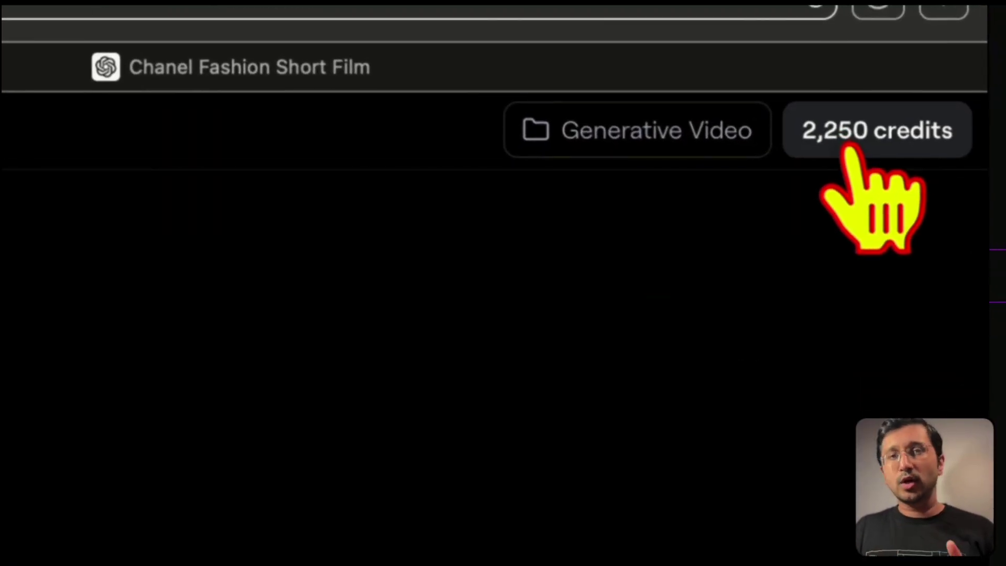
# Read the credits article (Standard 625, Pro 2250, Unlimited 2250 monthly), then enter runwayml in the address bar.
pyautogui.click(869, 137)
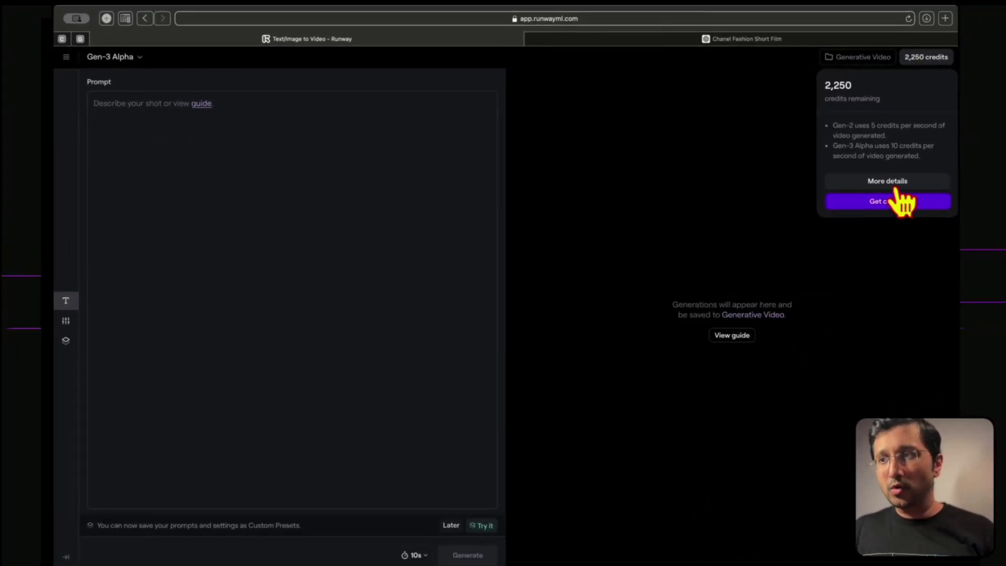
pyautogui.click(891, 182)
pyautogui.scroll(-2, 536, 287)
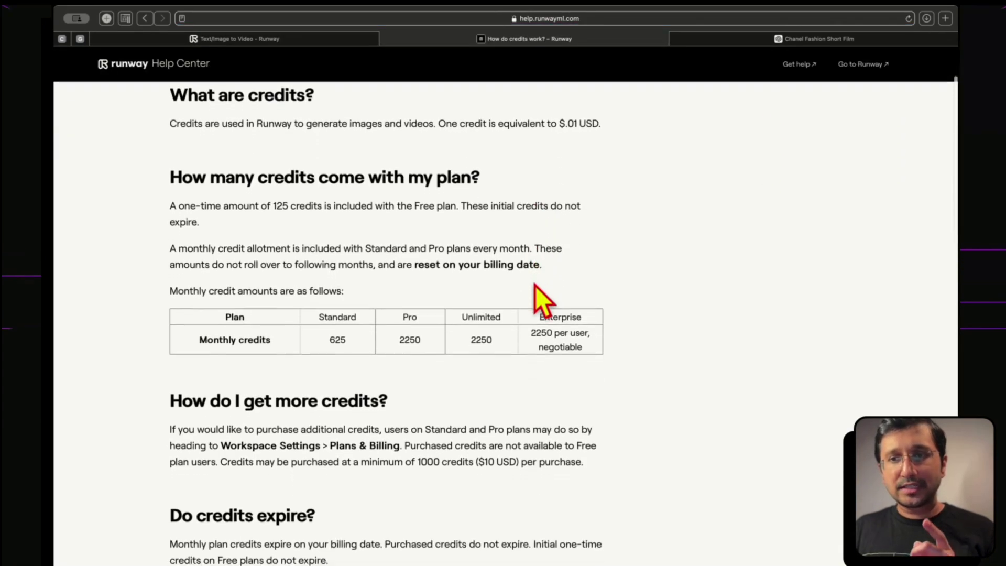
pyautogui.scroll(-1, 534, 285)
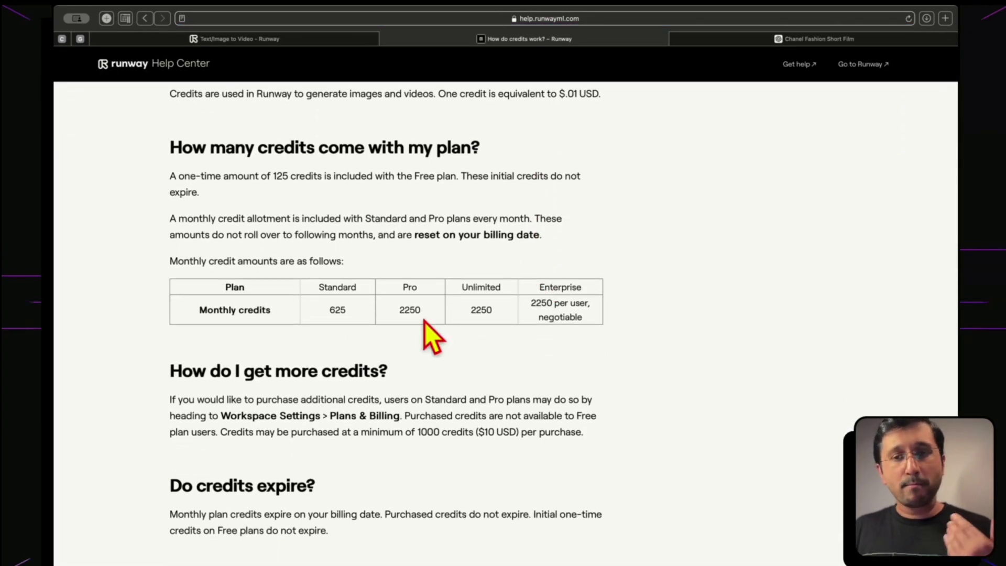
pyautogui.scroll(4, 425, 321)
pyautogui.click(465, 21)
pyautogui.write('runwayml')
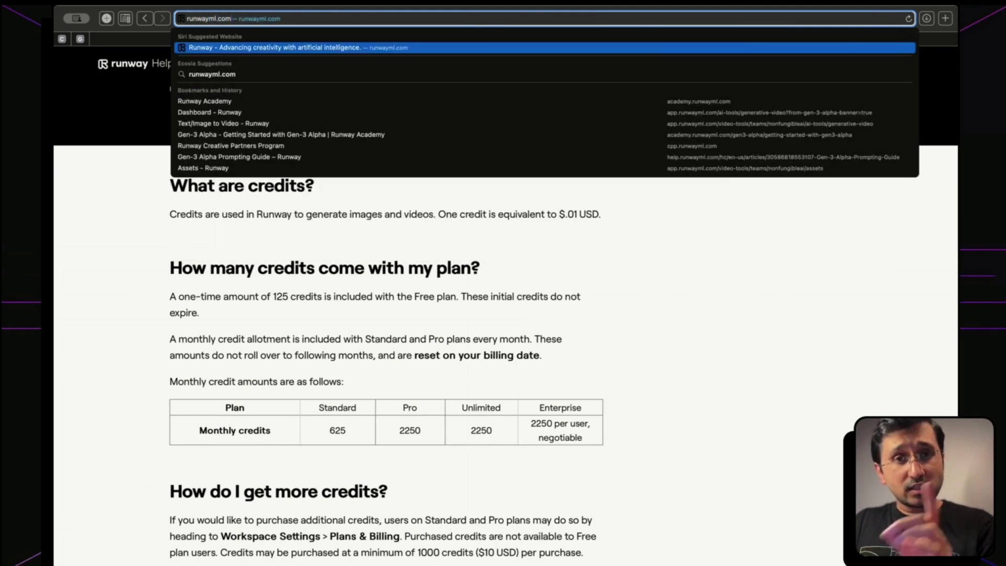
# Review Runway pricing with monthly billing ($15, $35, $95), then close the pricing tab.
pyautogui.press('Return')
pyautogui.click(576, 63)
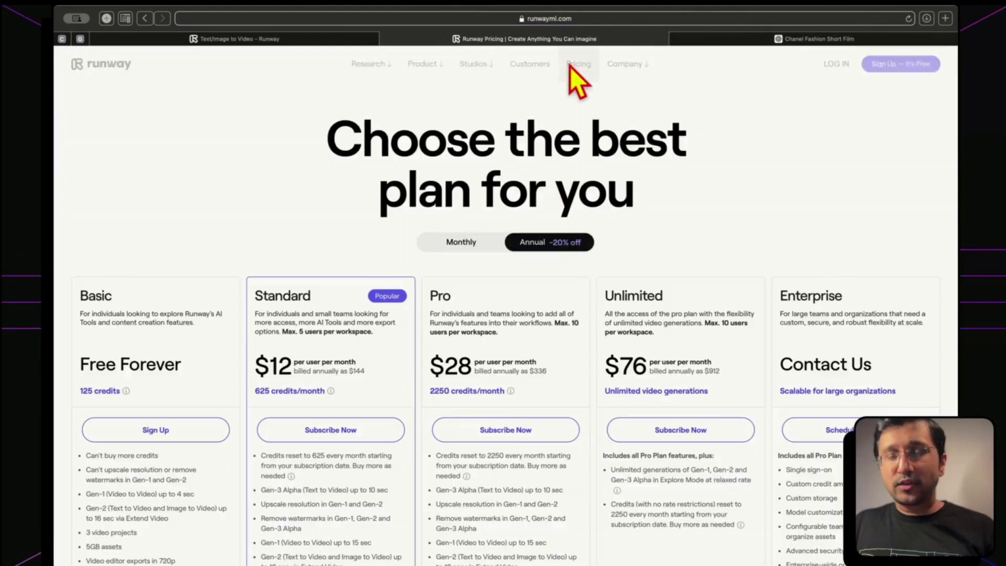
pyautogui.scroll(-2, 477, 204)
pyautogui.click(471, 191)
pyautogui.scroll(-2, 329, 338)
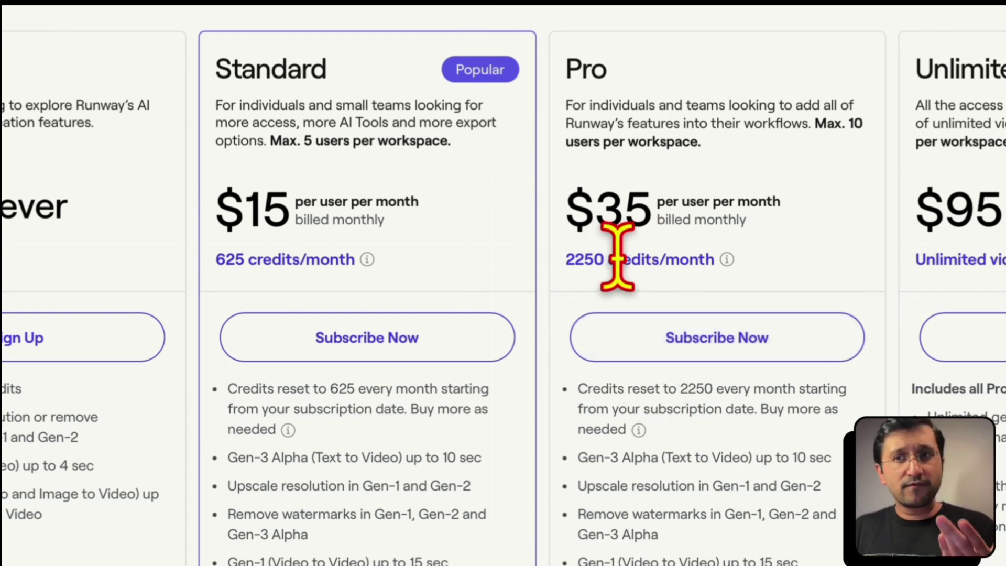
pyautogui.moveTo(727, 253)
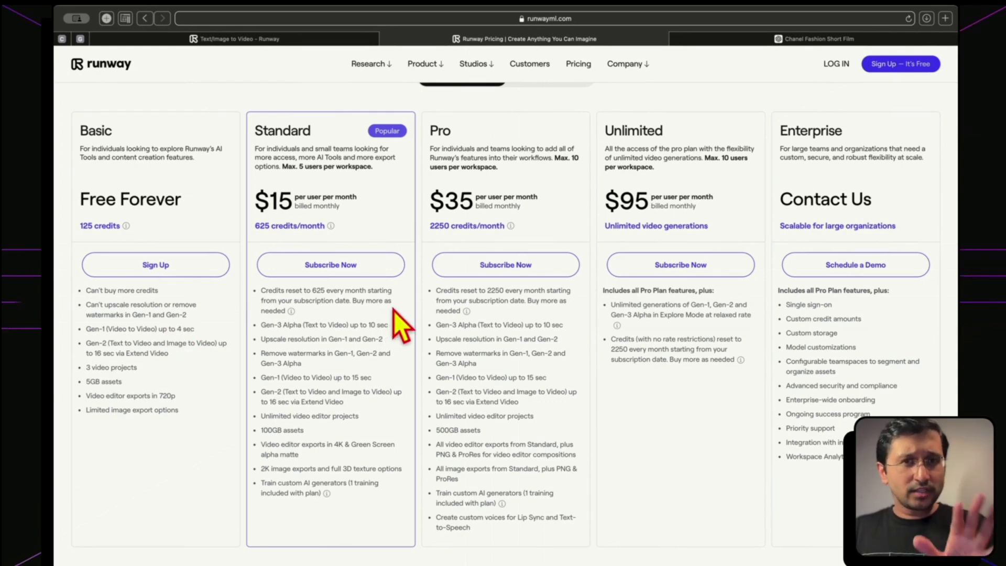
pyautogui.scroll(2, 516, 340)
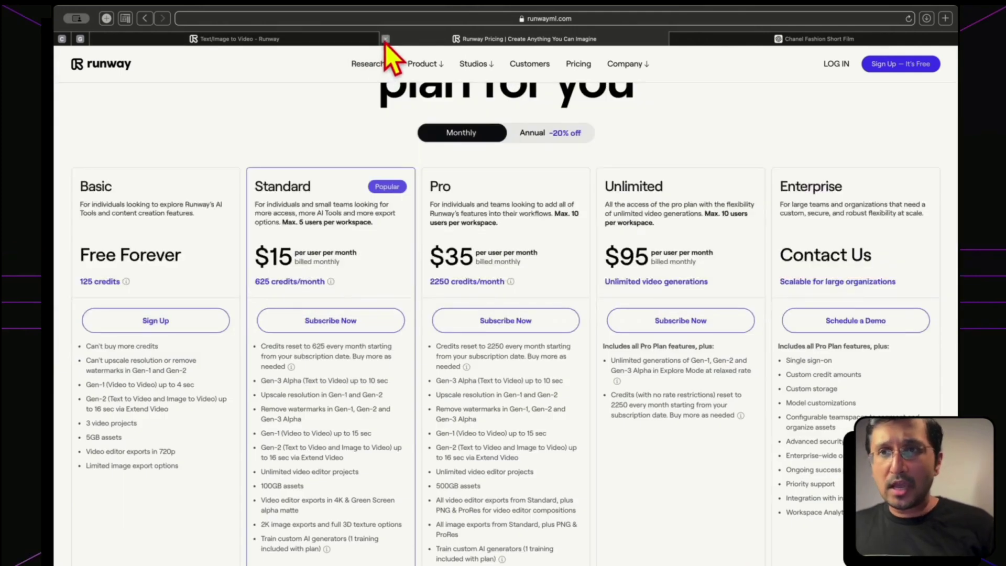
pyautogui.click(385, 39)
# Enter 'a cat' as the prompt and generate a 5-second Gen-3 Alpha clip.
pyautogui.click(321, 39)
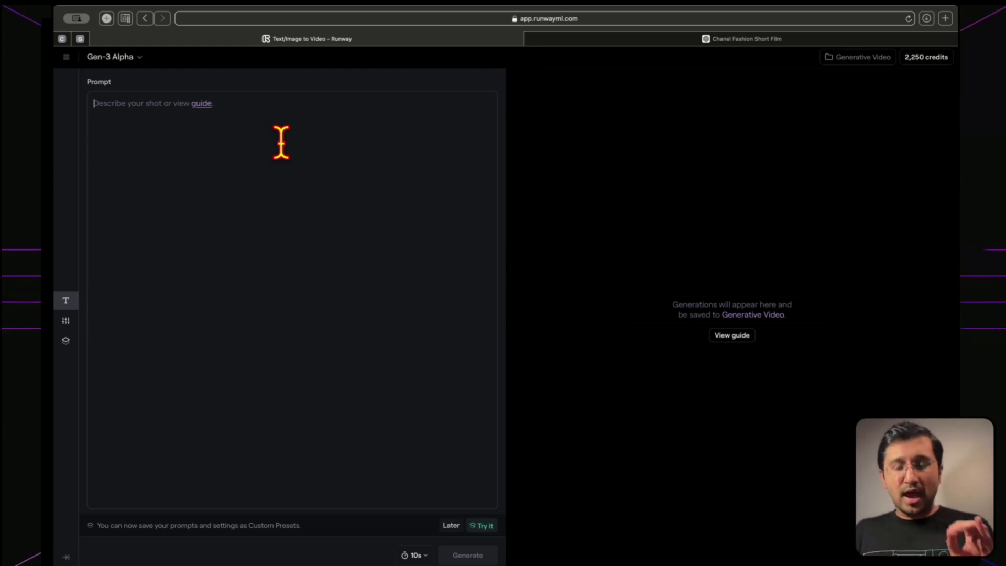
pyautogui.write('a cat')
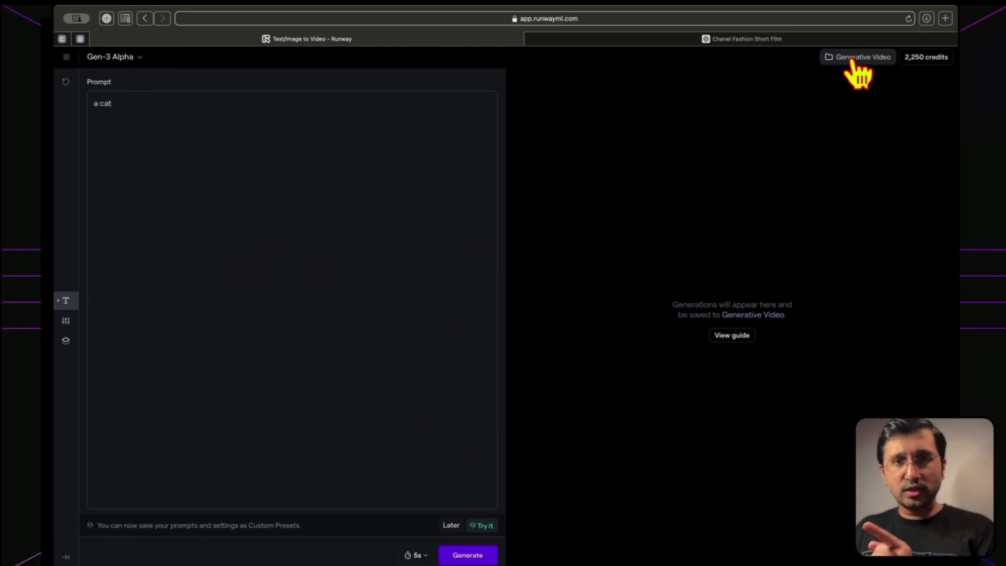
pyautogui.click(854, 59)
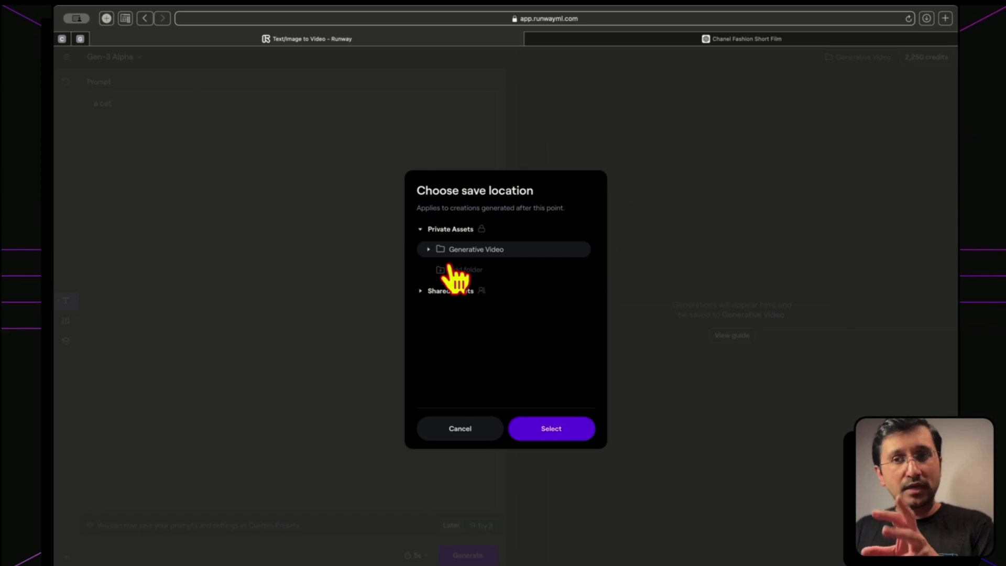
pyautogui.click(454, 429)
pyautogui.click(67, 57)
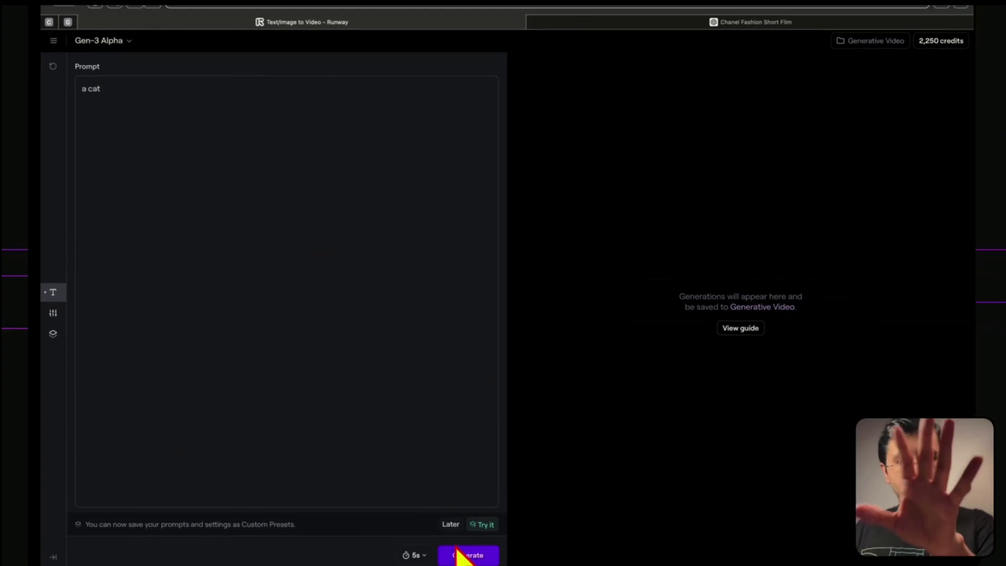
pyautogui.click(462, 554)
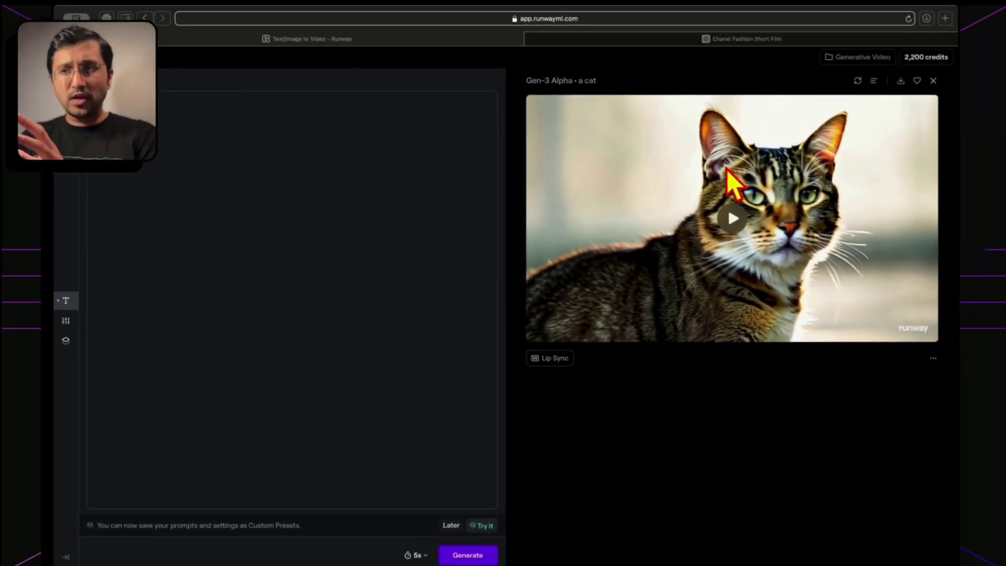
# Play the generated tabby cat clip in the results panel.
pyautogui.click(732, 221)
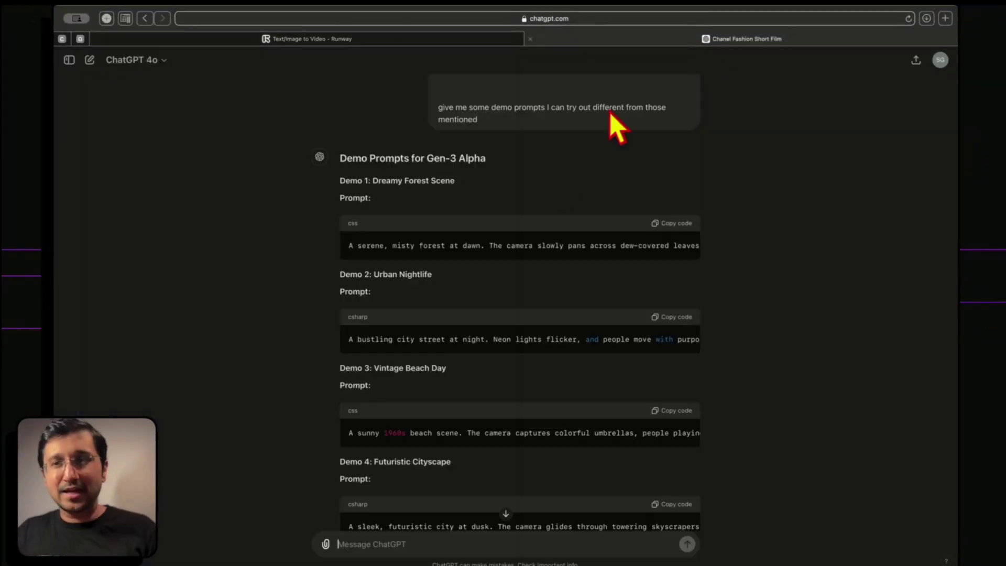
# Replace the 'a cat' prompt in Runway with the copied misty forest demo prompt.
pyautogui.scroll(10, 505, 308)
pyautogui.scroll(-15, 511, 312)
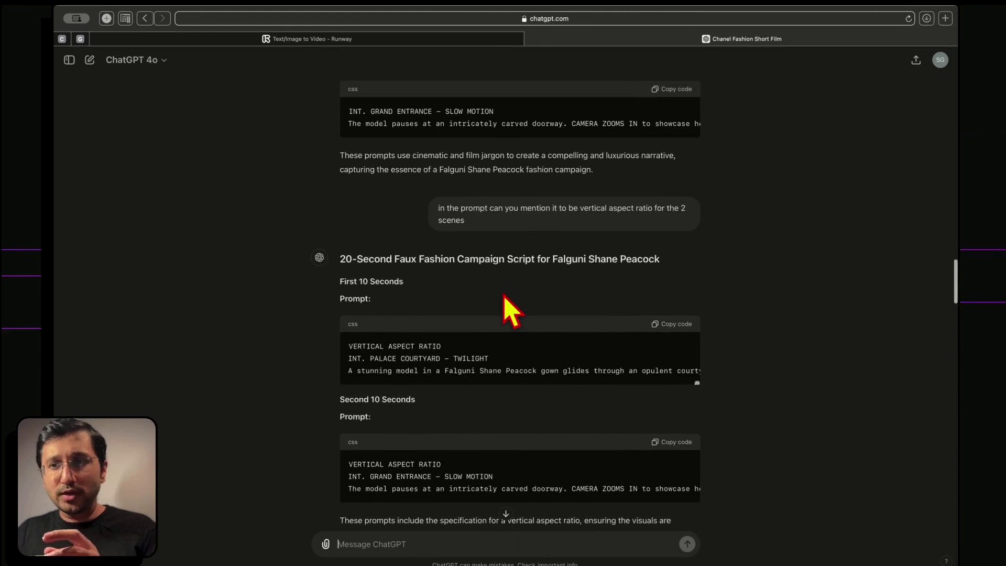
pyautogui.scroll(2, 510, 312)
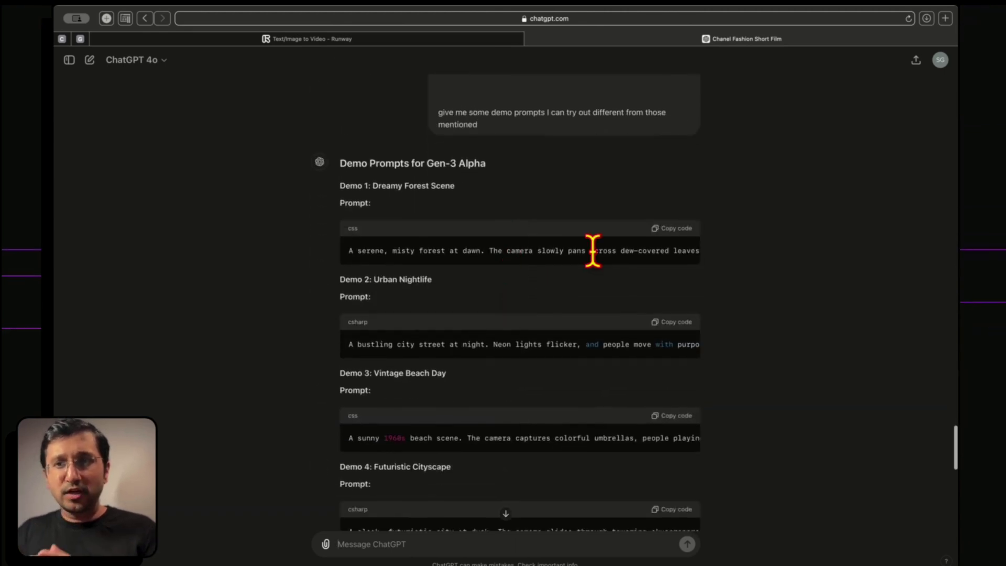
pyautogui.scroll(-1, 694, 246)
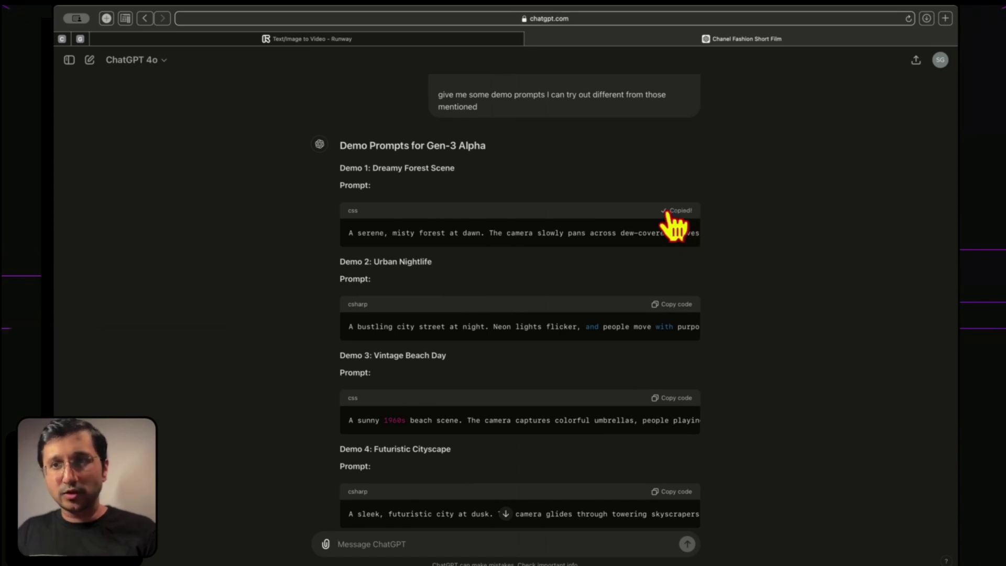
pyautogui.click(414, 38)
pyautogui.click(225, 124)
pyautogui.hotkey('ctrl', 'a')
pyautogui.write('A serene, misty forest at dawn. The camera slowly pans across dew-covered leaves and ancient trees. Soft, diffused sunlight filters through the foliage, casting gentle rays. A delicate stream winds through, reflecting the light. The scene exudes tranquility and natural beauty. Cinematic, 35mm film, soft focus, slow movement.')
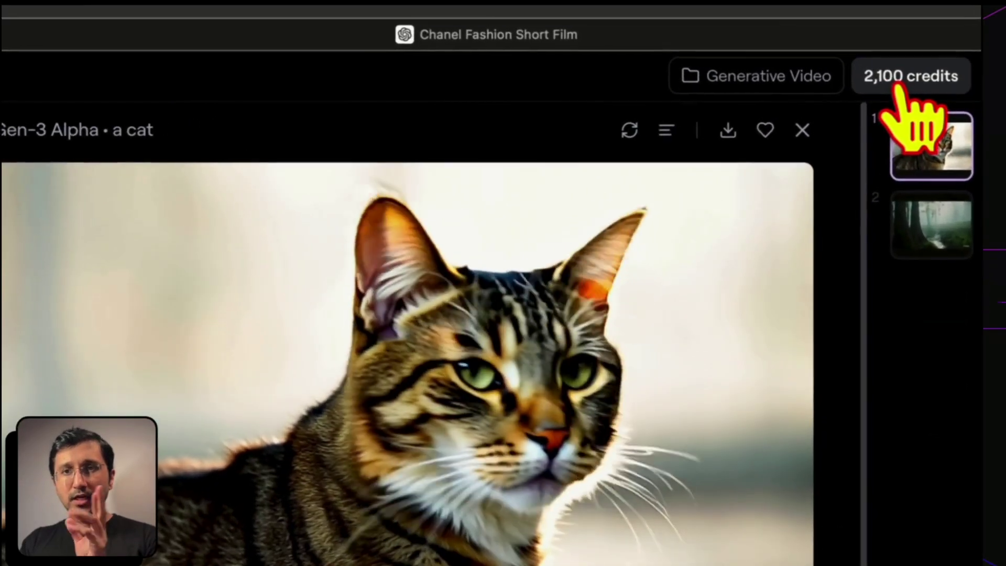
# Check the 2,100 credit balance and cancel buying 1,200 more credits.
pyautogui.click(929, 57)
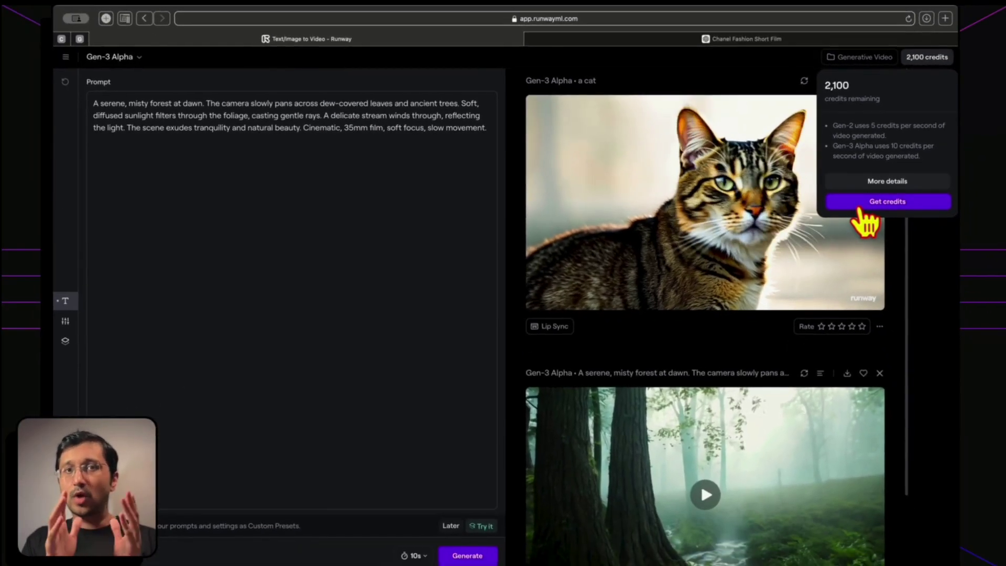
pyautogui.click(859, 207)
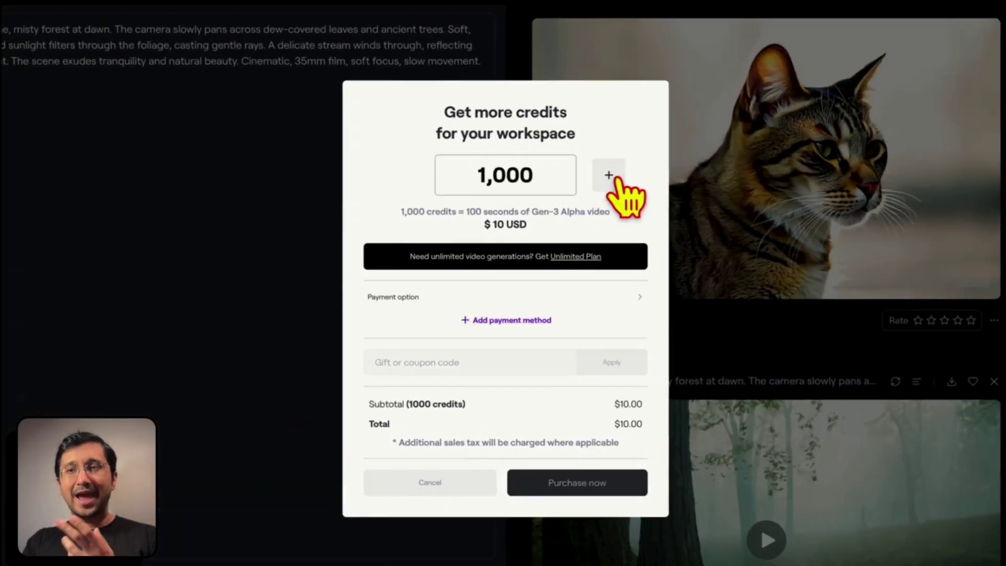
pyautogui.click(584, 214)
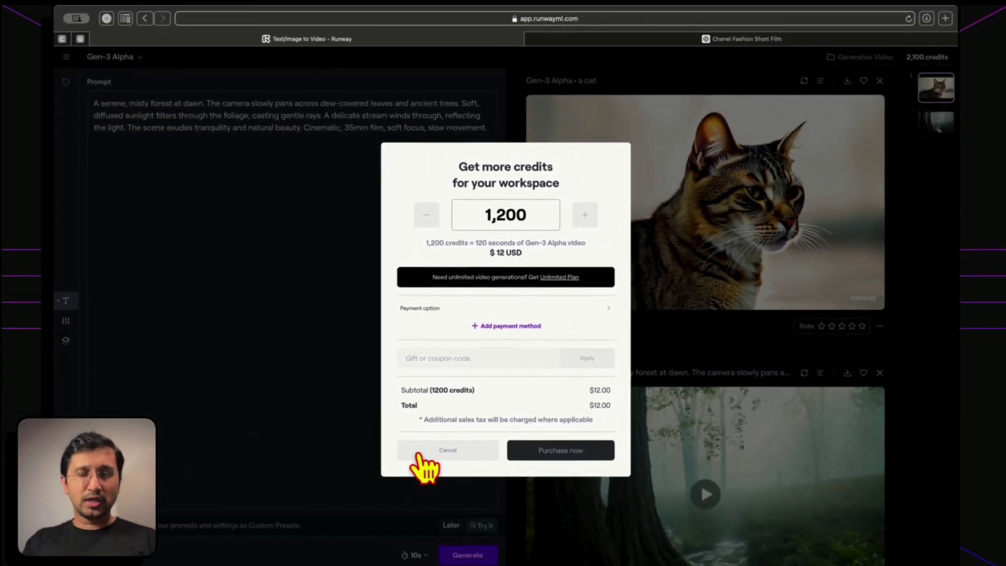
pyautogui.click(420, 455)
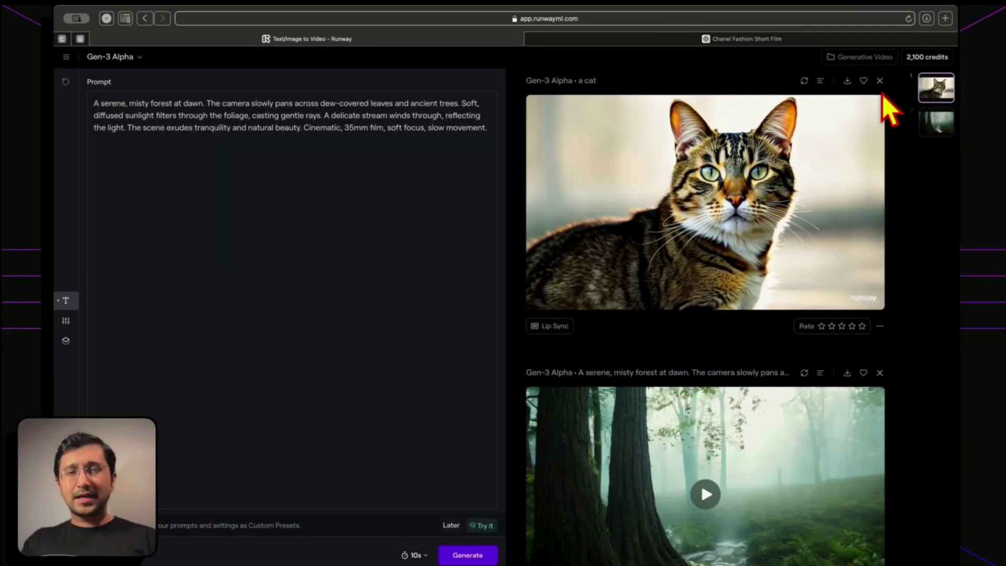
pyautogui.scroll(-2, 704, 320)
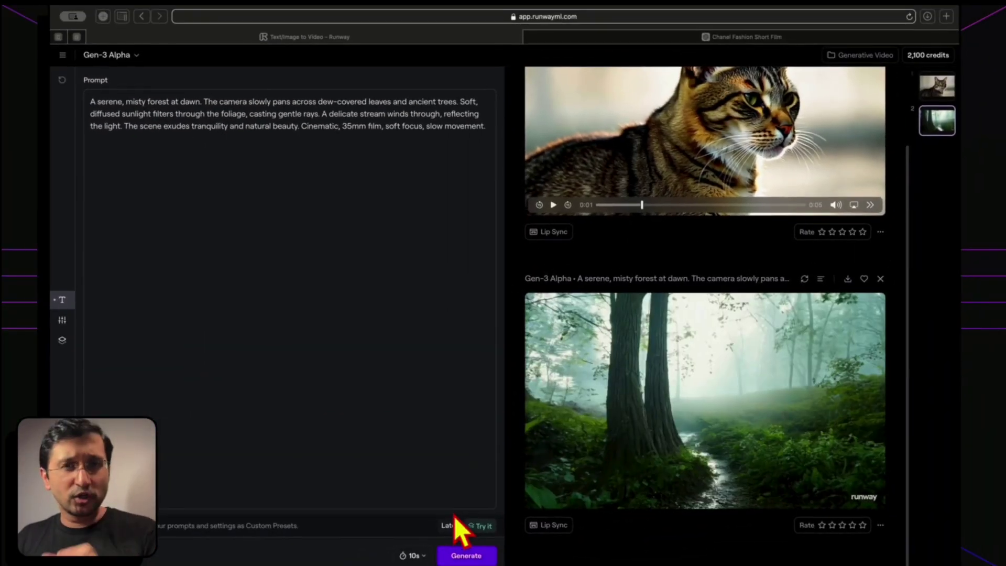
# Delete the old misty forest prompt from the Prompt box.
pyautogui.tripleClick(277, 123)
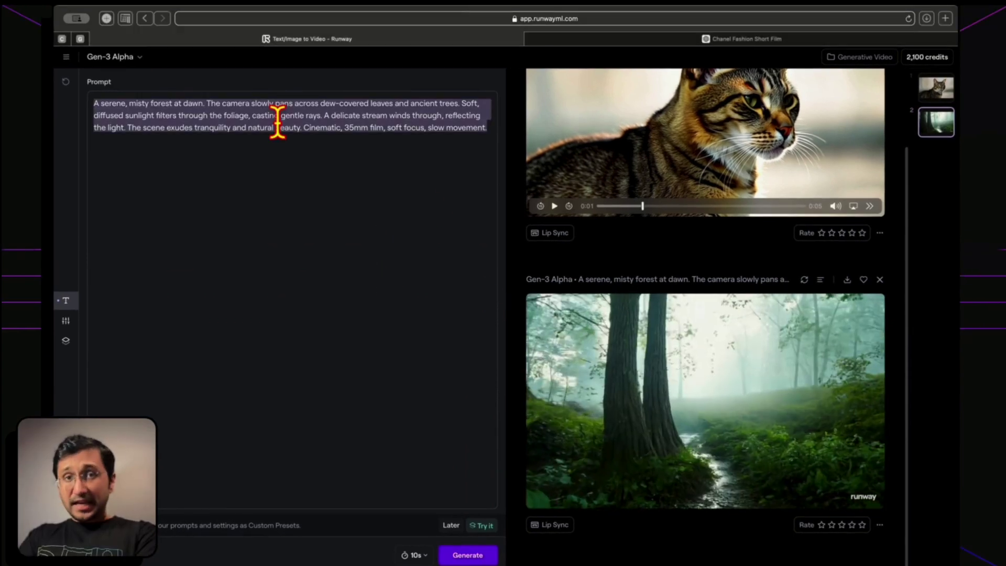
pyautogui.press('BackSpace')
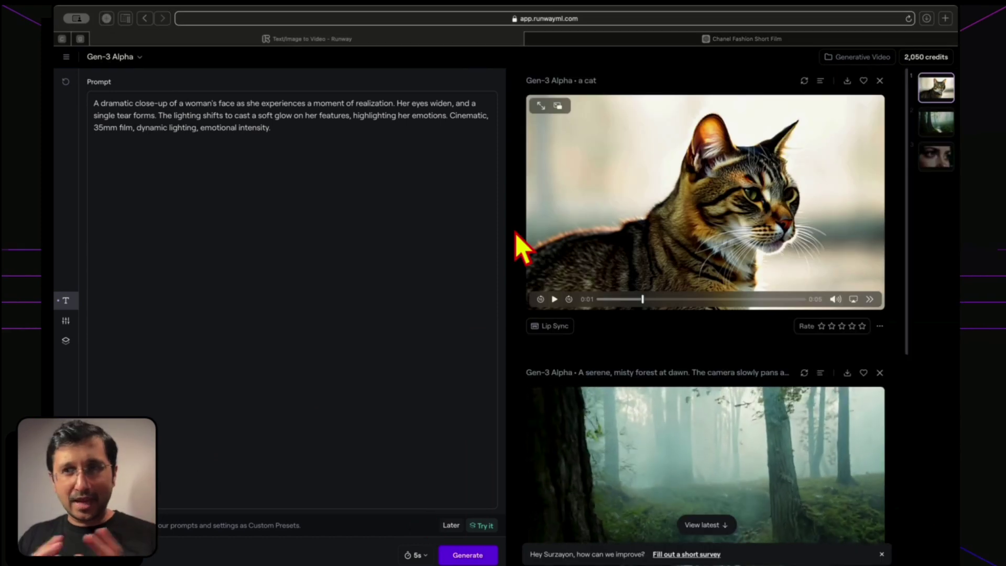
pyautogui.scroll(-3, 521, 244)
pyautogui.scroll(2, 636, 164)
pyautogui.scroll(-6, 632, 156)
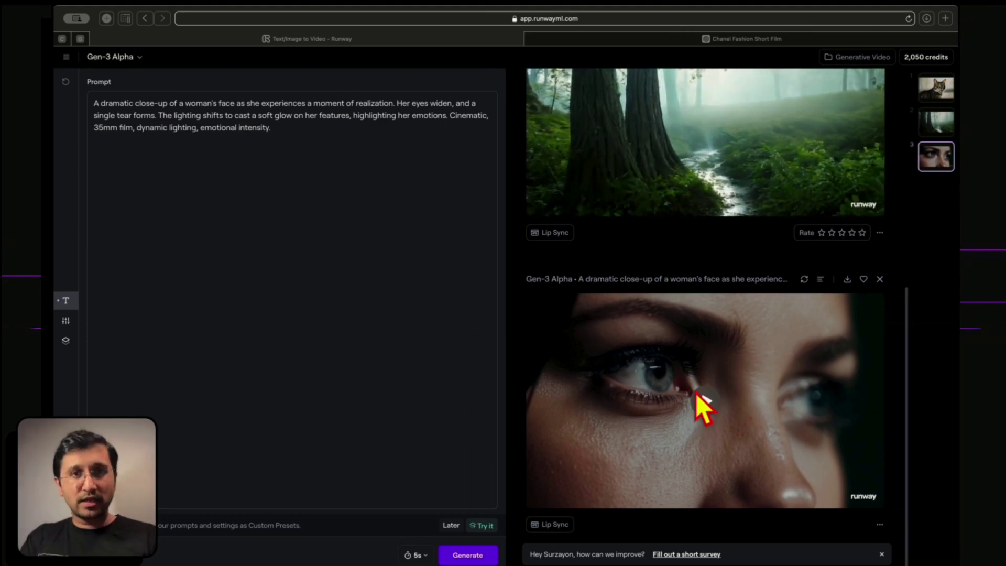
# Play the woman's close-up clip full screen.
pyautogui.click(705, 414)
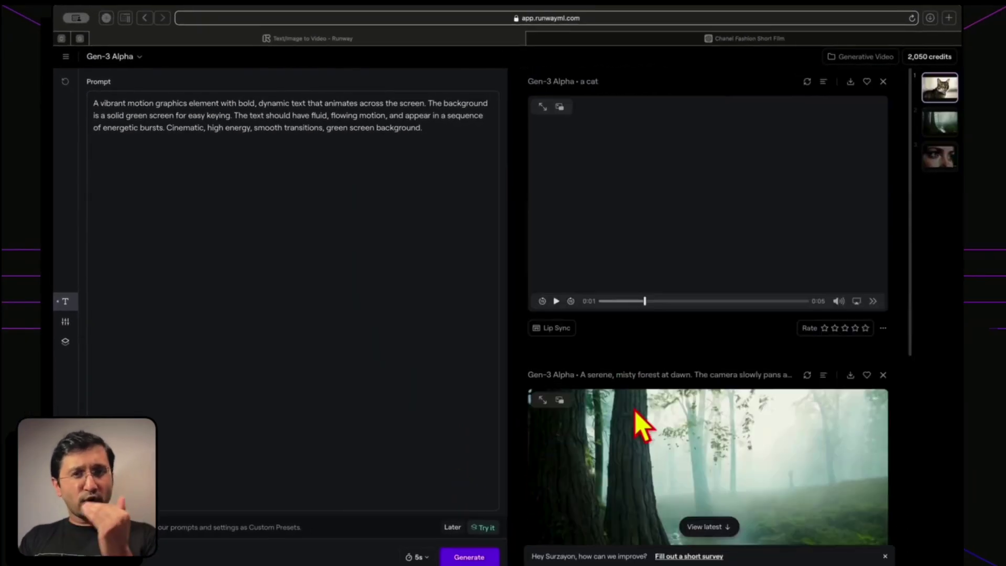
pyautogui.scroll(-8, 635, 420)
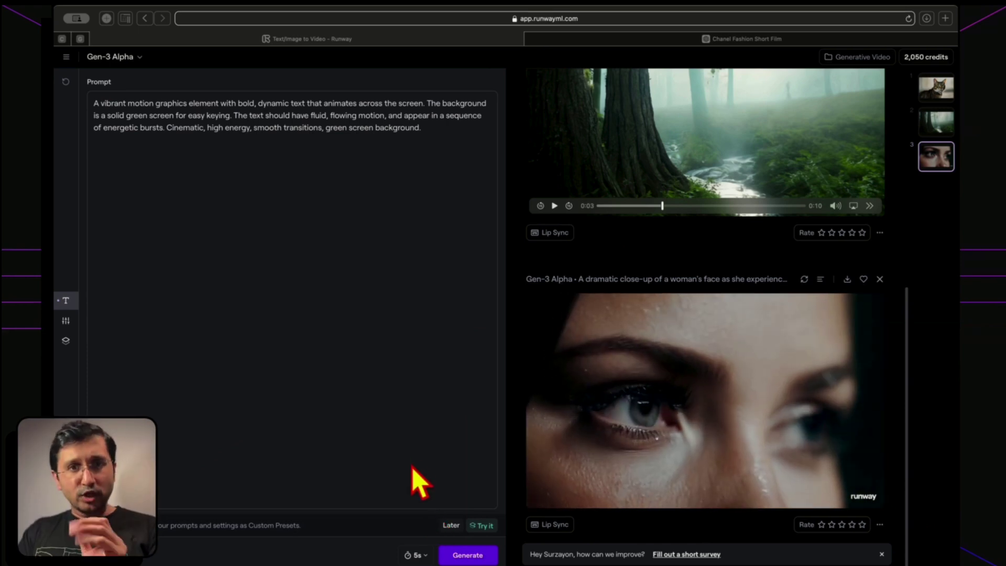
# Generate the clip of bold animated text on a solid green screen.
pyautogui.click(456, 556)
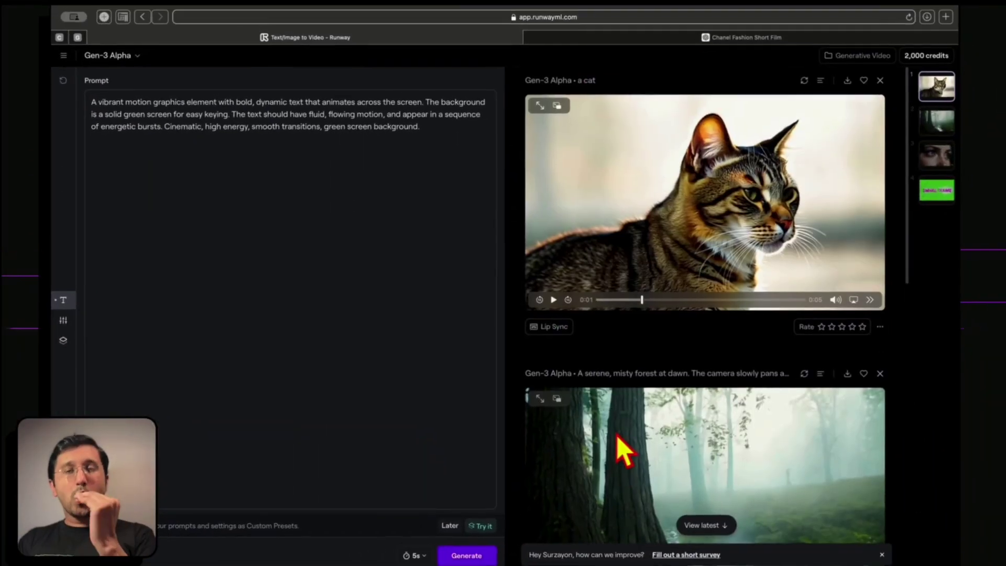
pyautogui.scroll(-10, 623, 445)
pyautogui.scroll(10, 618, 435)
pyautogui.scroll(-10, 617, 435)
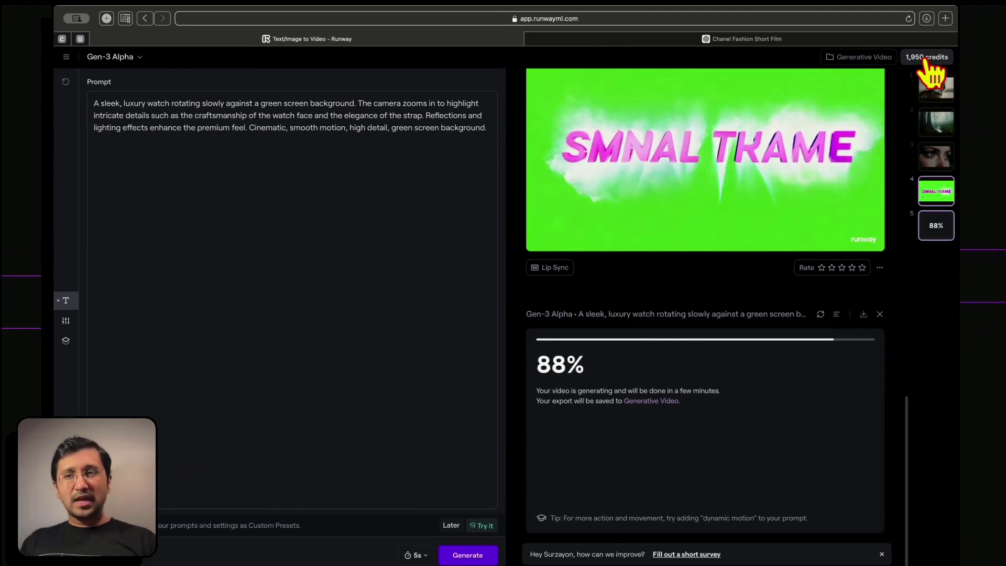
# Scroll the results feed to check the finished luxury-watch clip.
pyautogui.scroll(8, 818, 287)
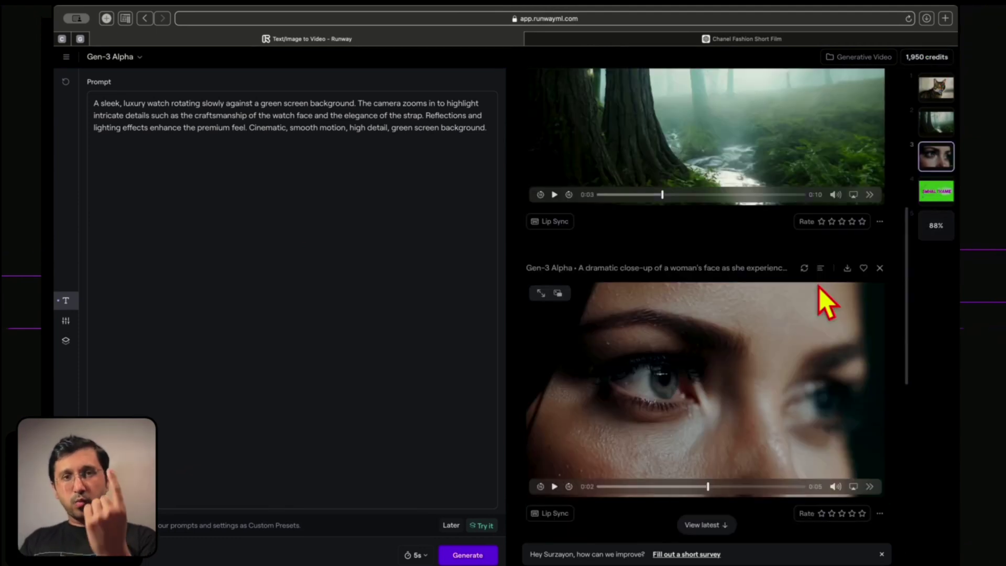
pyautogui.scroll(-3, 819, 287)
pyautogui.scroll(-5, 818, 287)
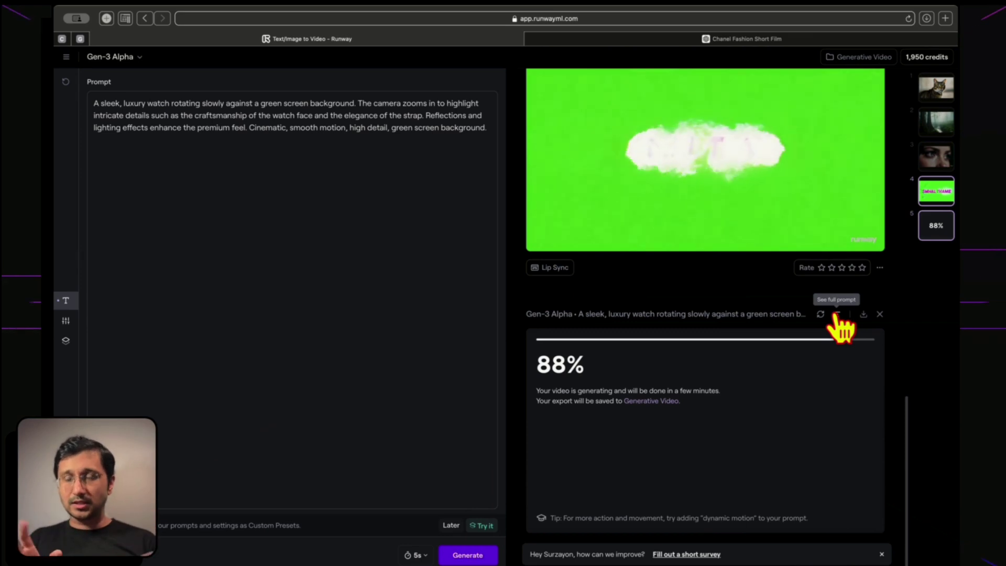
pyautogui.scroll(10, 836, 316)
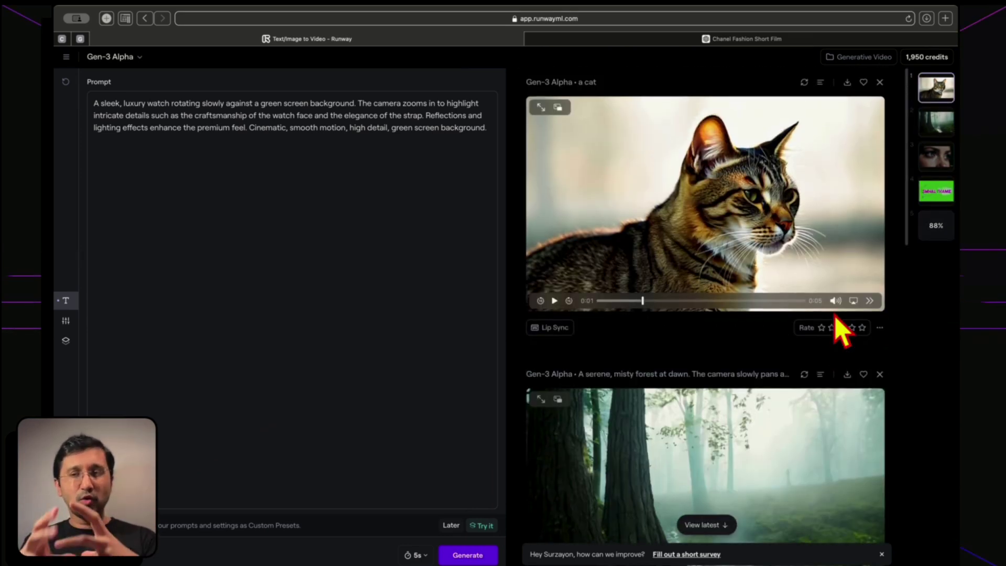
pyautogui.scroll(-10, 837, 316)
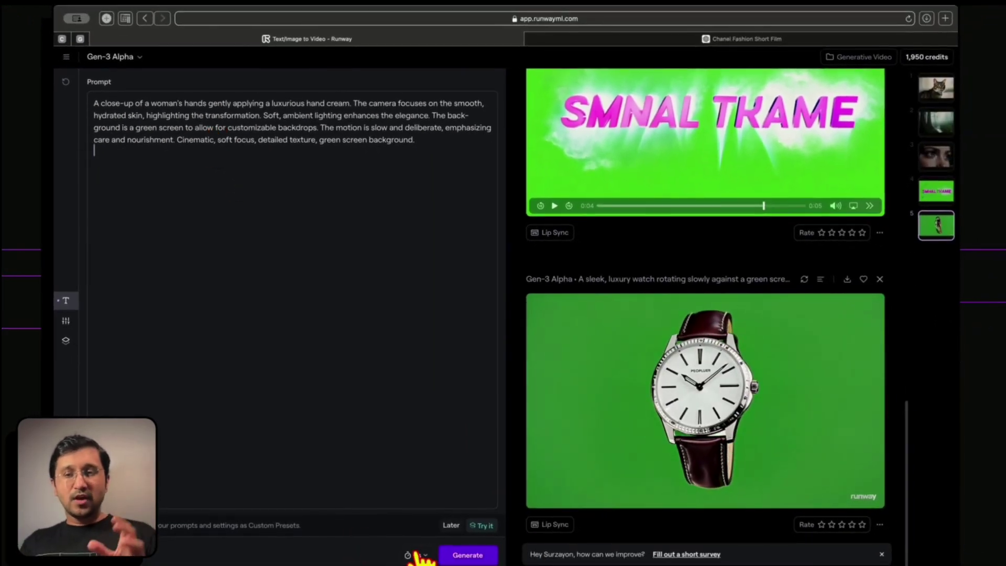
# Set the clip duration to 10 seconds and generate the hand-cream clip.
pyautogui.click(416, 555)
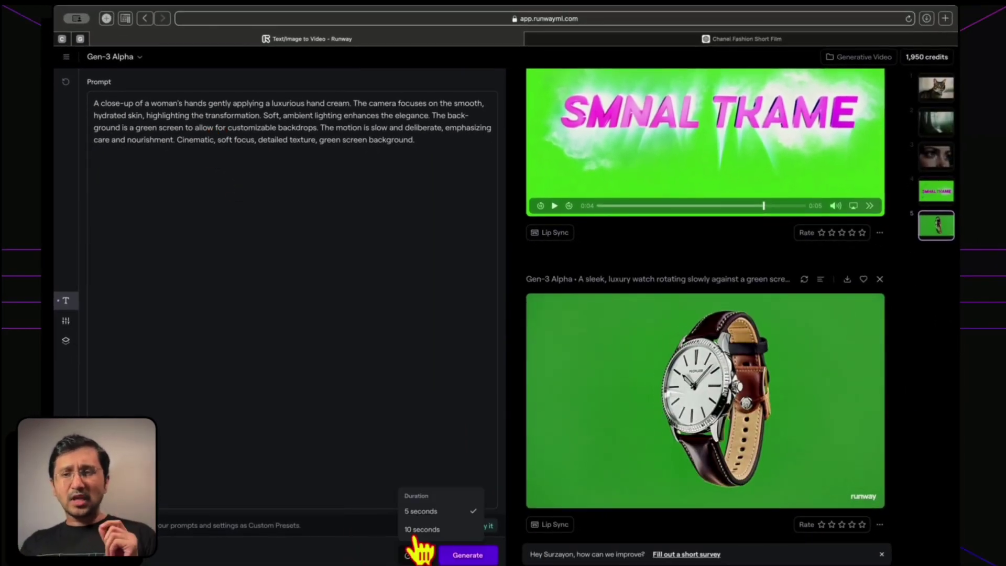
pyautogui.click(465, 353)
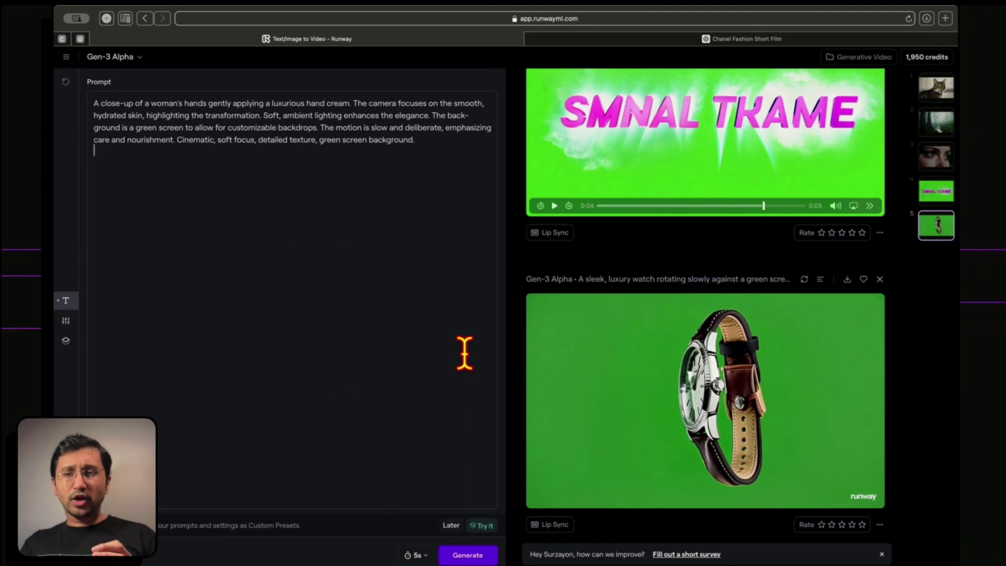
pyautogui.click(414, 555)
pyautogui.click(422, 529)
pyautogui.click(468, 556)
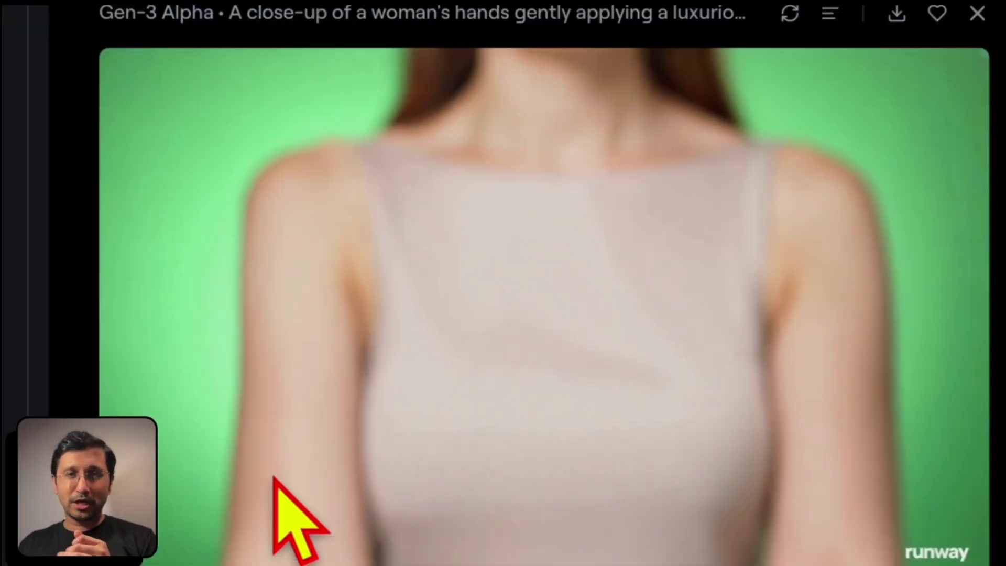
pyautogui.scroll(-5, 272, 476)
pyautogui.scroll(5, 587, 471)
pyautogui.scroll(-10, 598, 469)
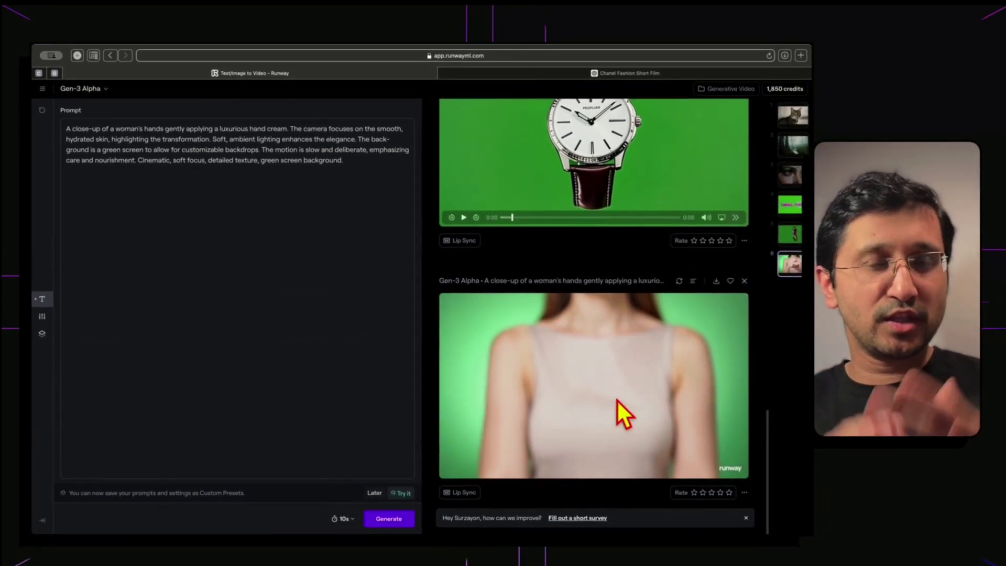
# Play the watch, 'SMNAL TRAME' text, woman's eye and misty forest clips in turn.
pyautogui.scroll(5, 623, 414)
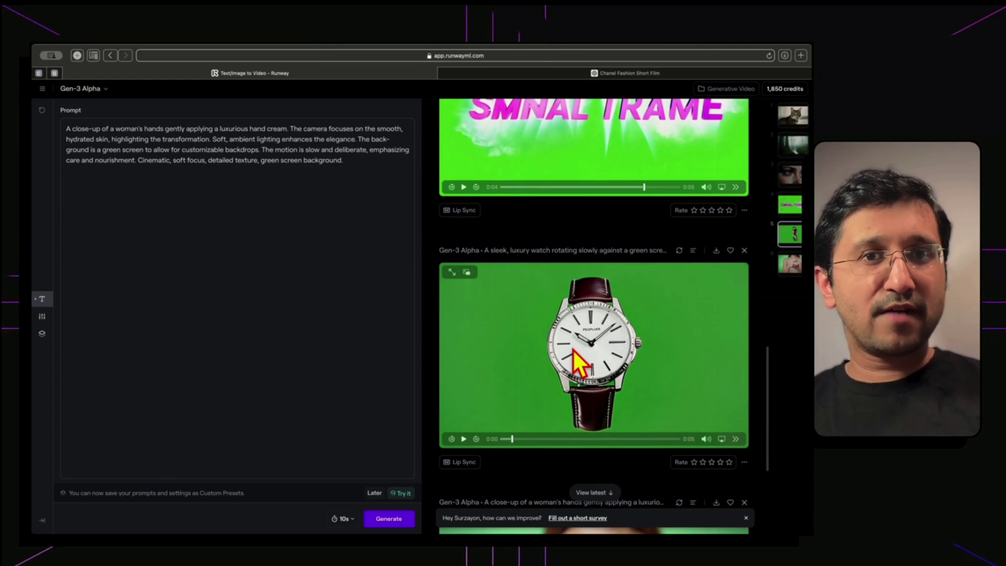
pyautogui.click(463, 439)
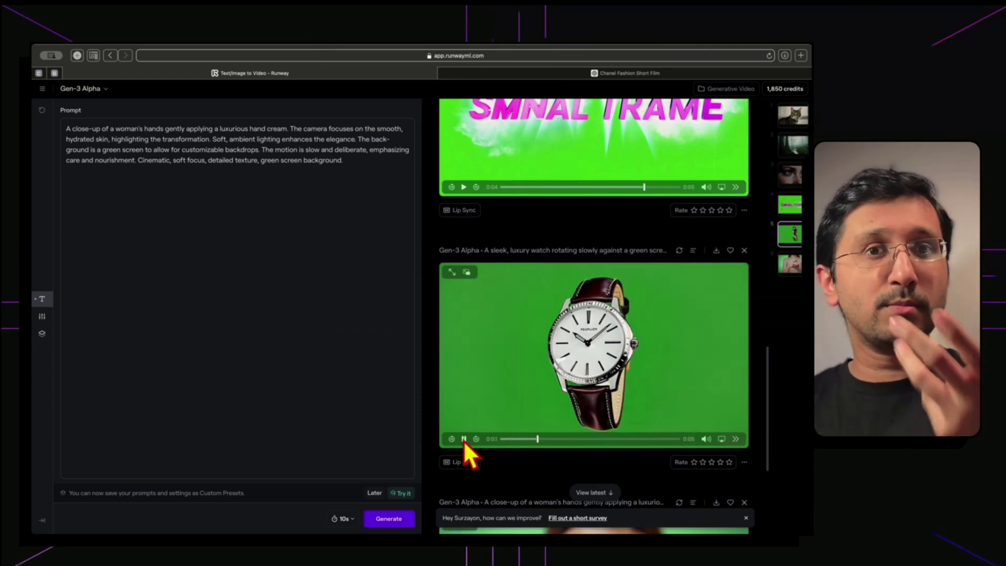
pyautogui.scroll(3, 463, 441)
pyautogui.click(464, 324)
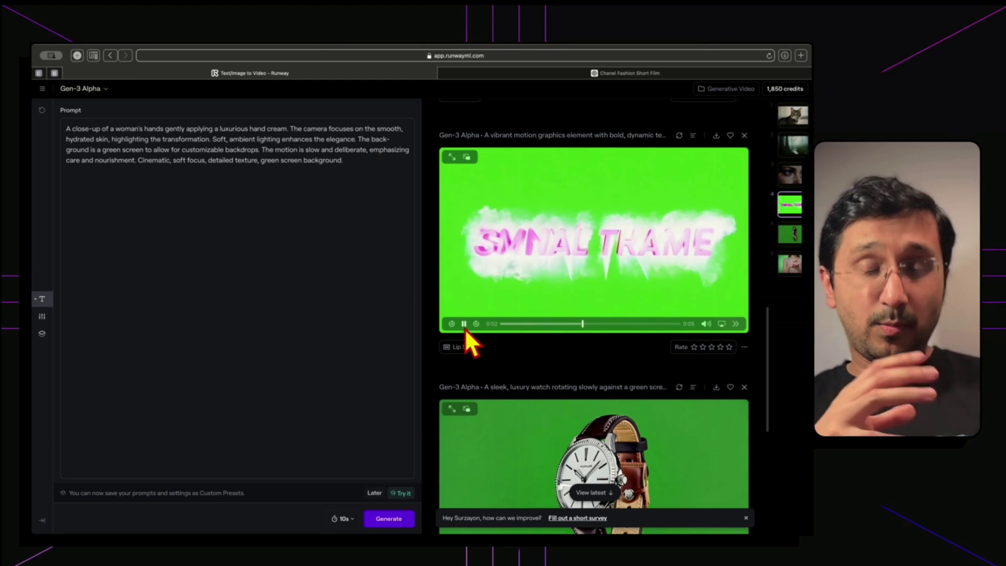
pyautogui.scroll(5, 464, 330)
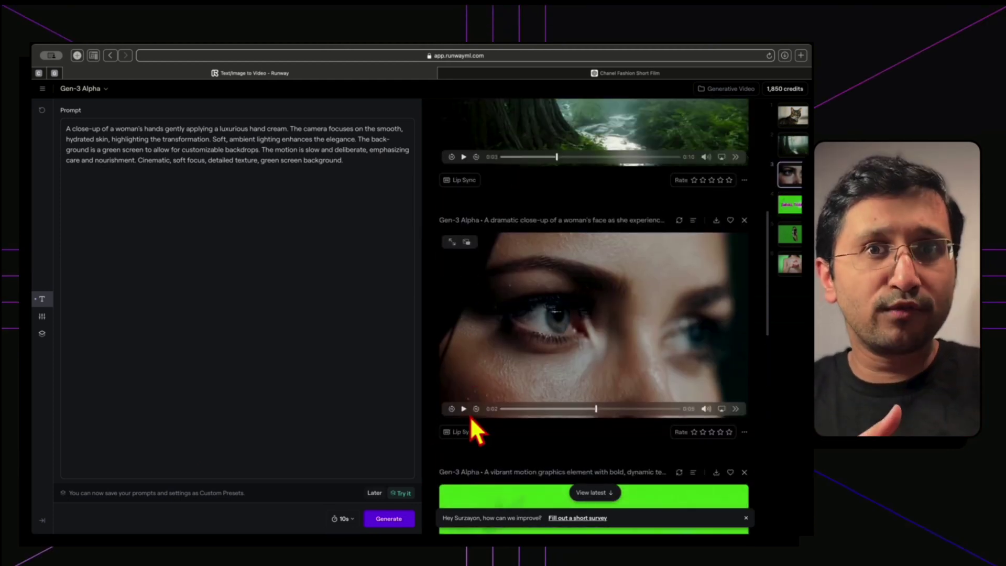
pyautogui.click(463, 409)
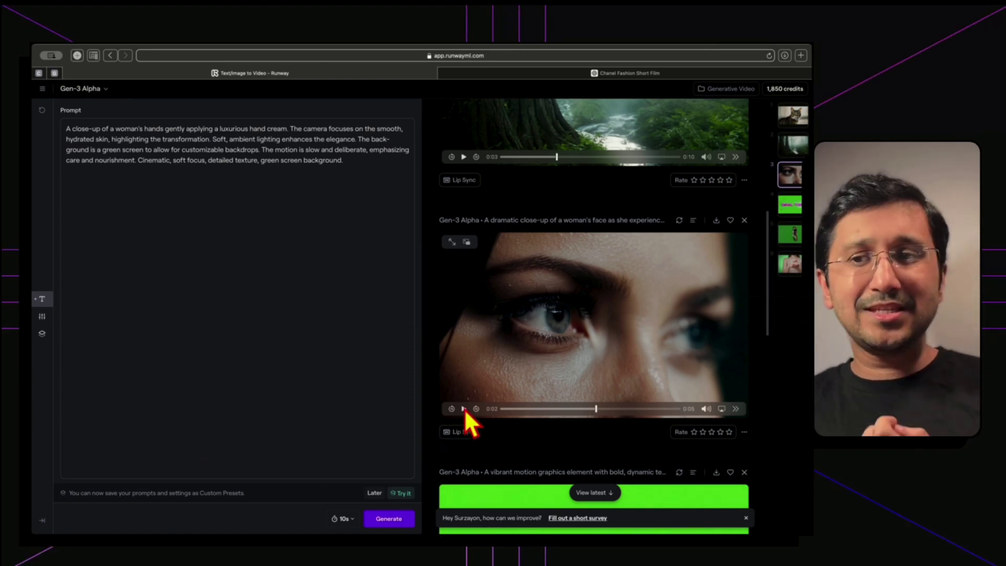
pyautogui.scroll(3, 465, 408)
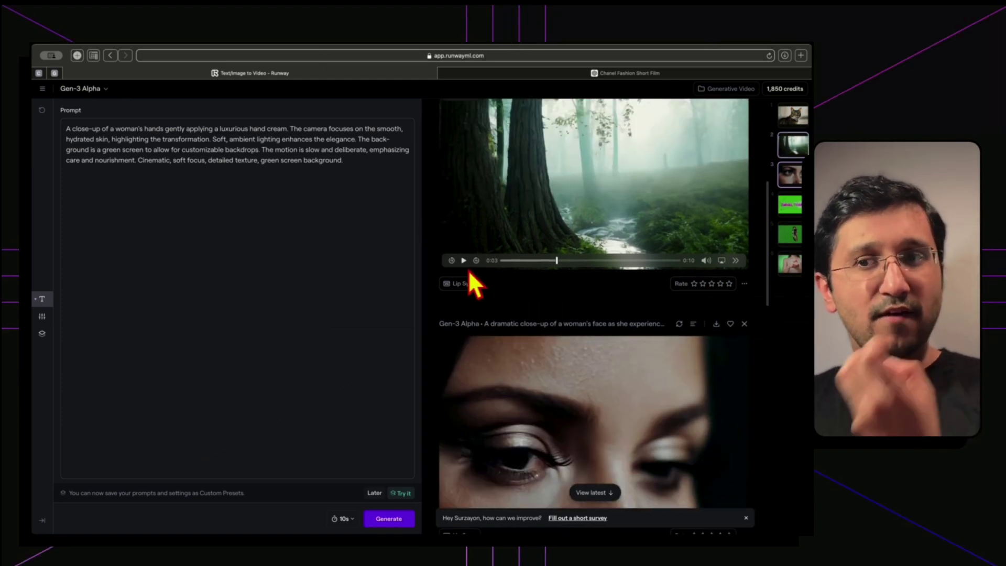
pyautogui.click(463, 261)
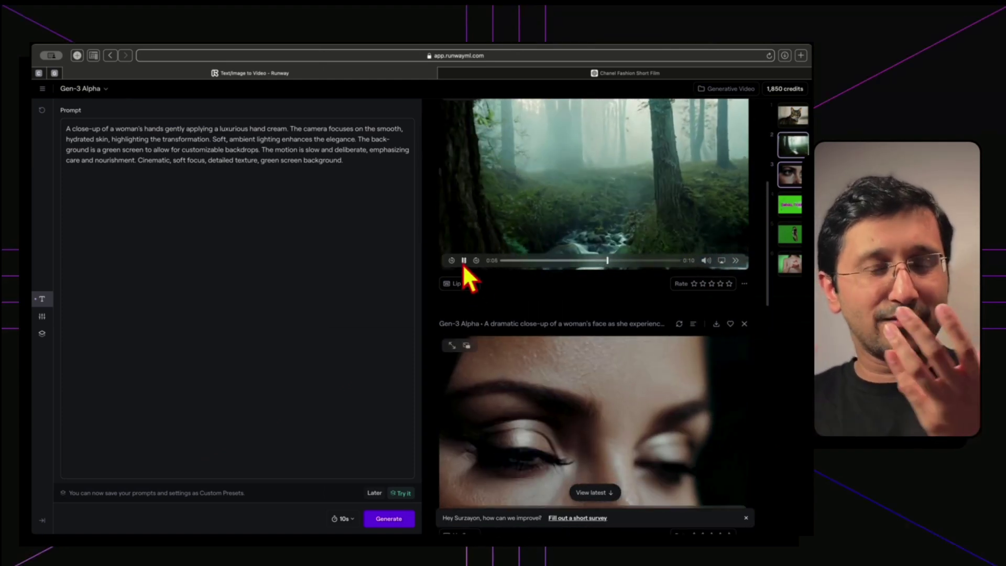
pyautogui.scroll(5, 468, 278)
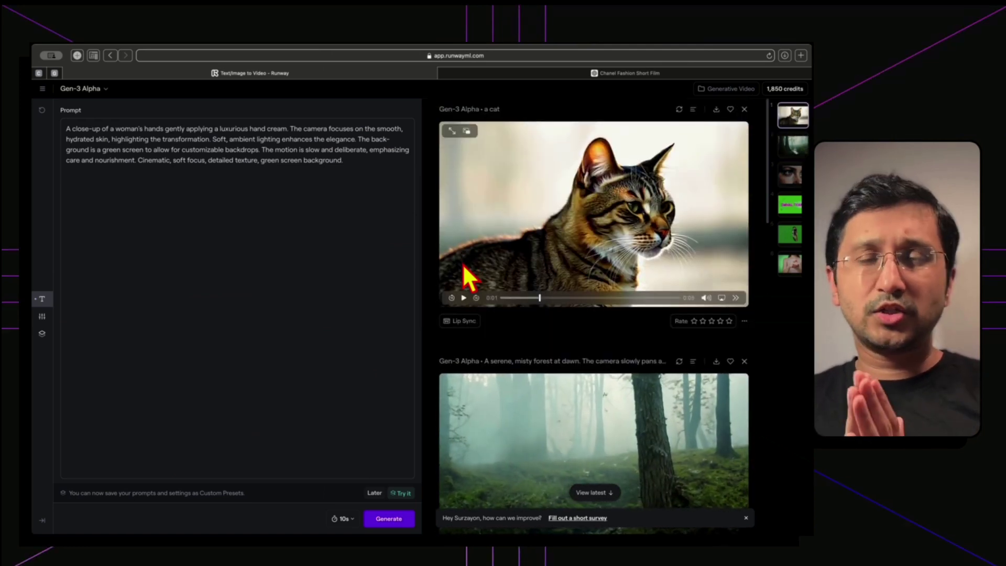